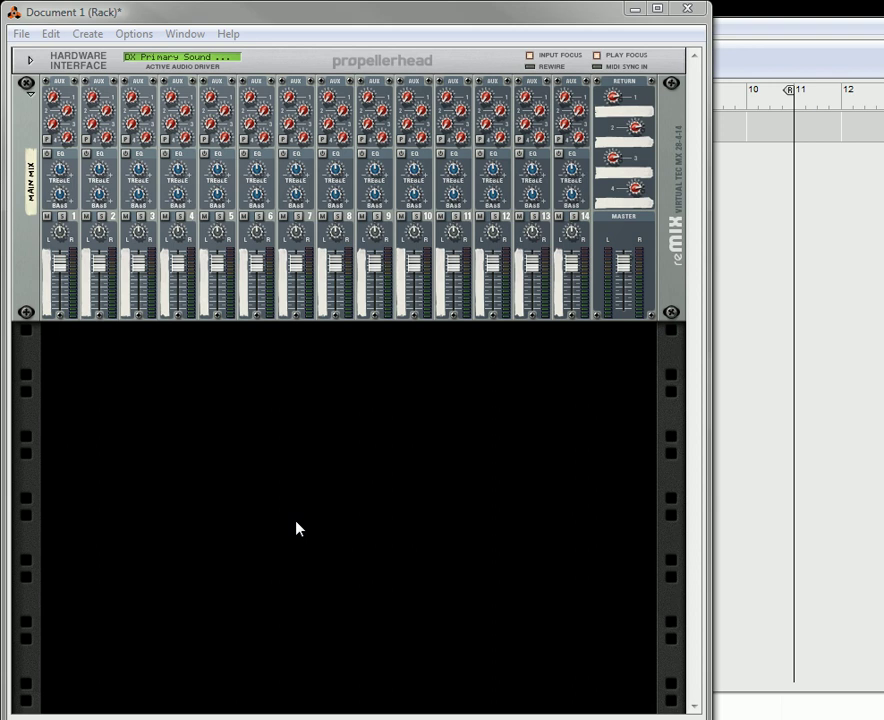
- Add a Combinator to the rack under the main mixer
{"action": "left_click", "coordinate": [87, 33]}
{"action": "left_click", "coordinate": [118, 104]}
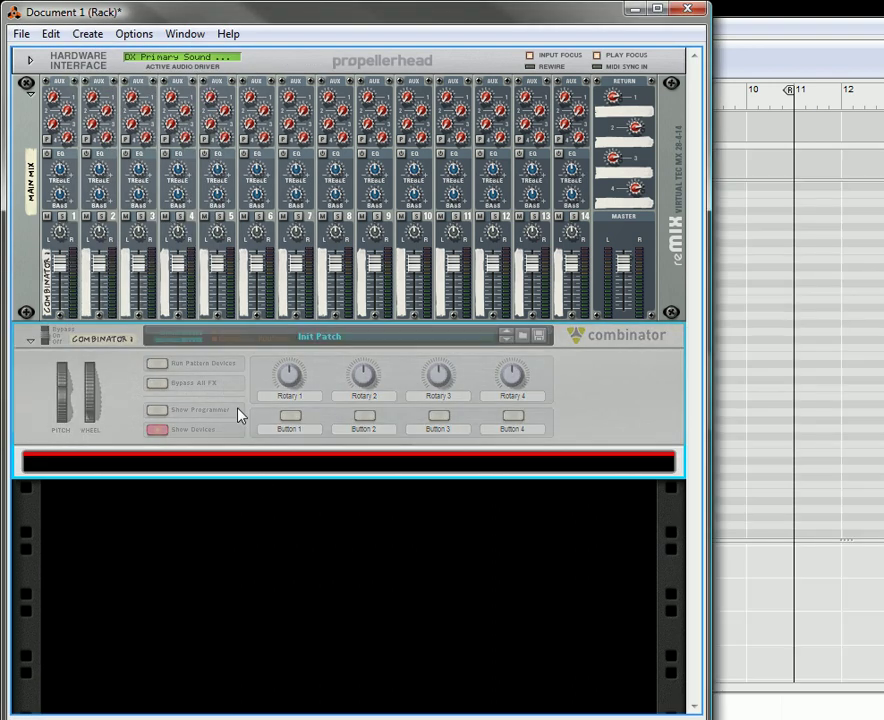
{"action": "left_click", "coordinate": [98, 34]}
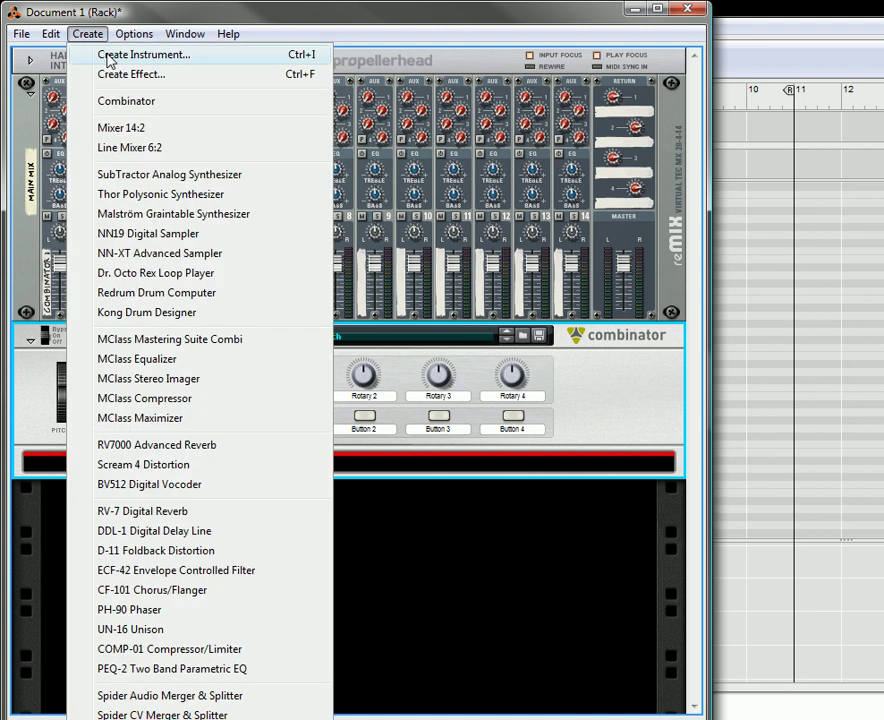
- Load Empty Combi Template.cmb into the Combinator and select its six-channel micromix submix
{"action": "right_click", "coordinate": [468, 336]}
{"action": "left_click", "coordinate": [518, 352]}
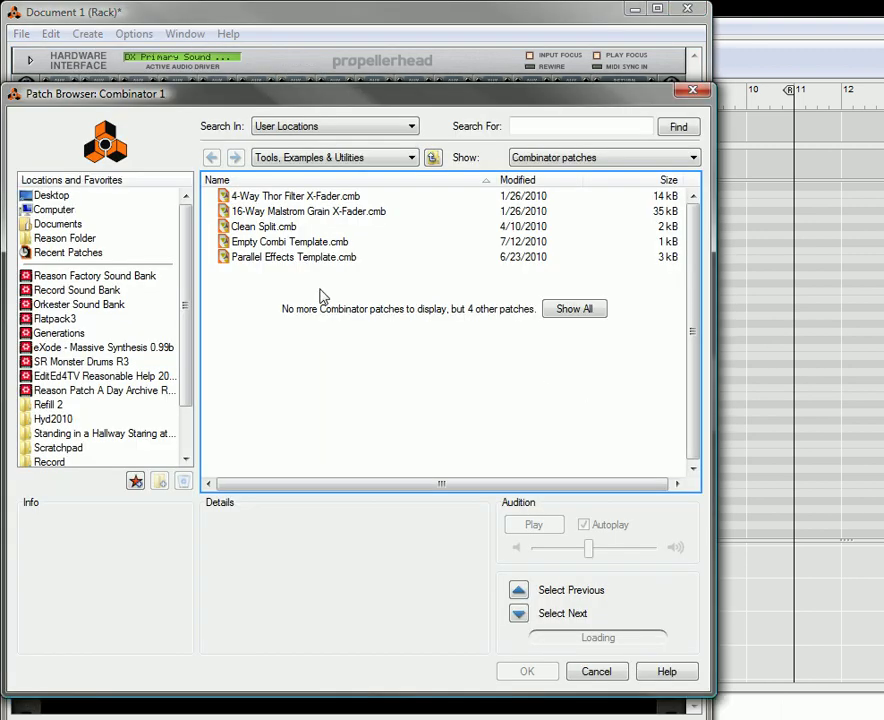
{"action": "double_click", "coordinate": [288, 242]}
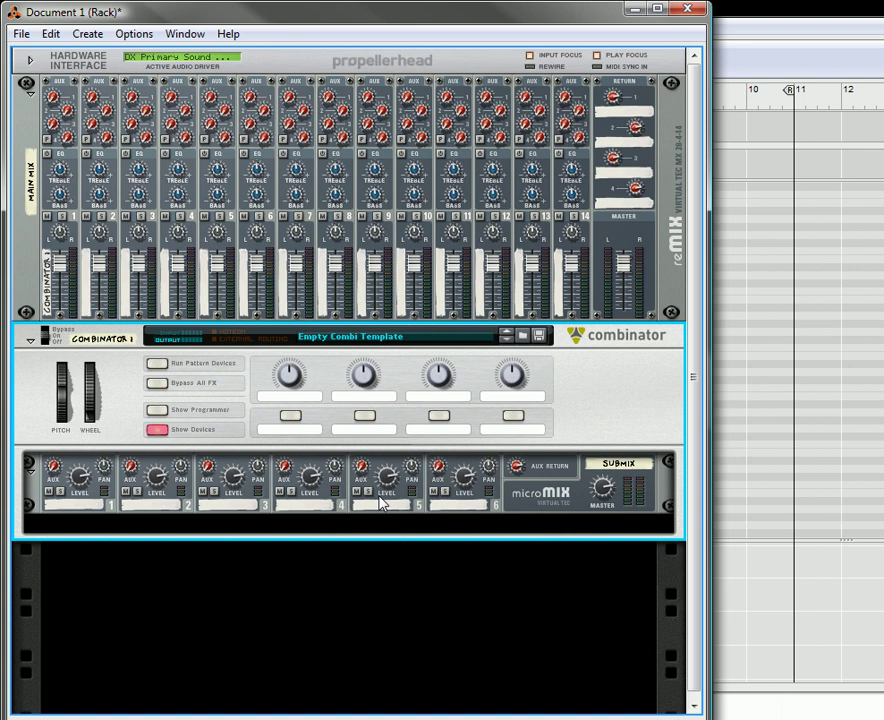
{"action": "left_click", "coordinate": [323, 527]}
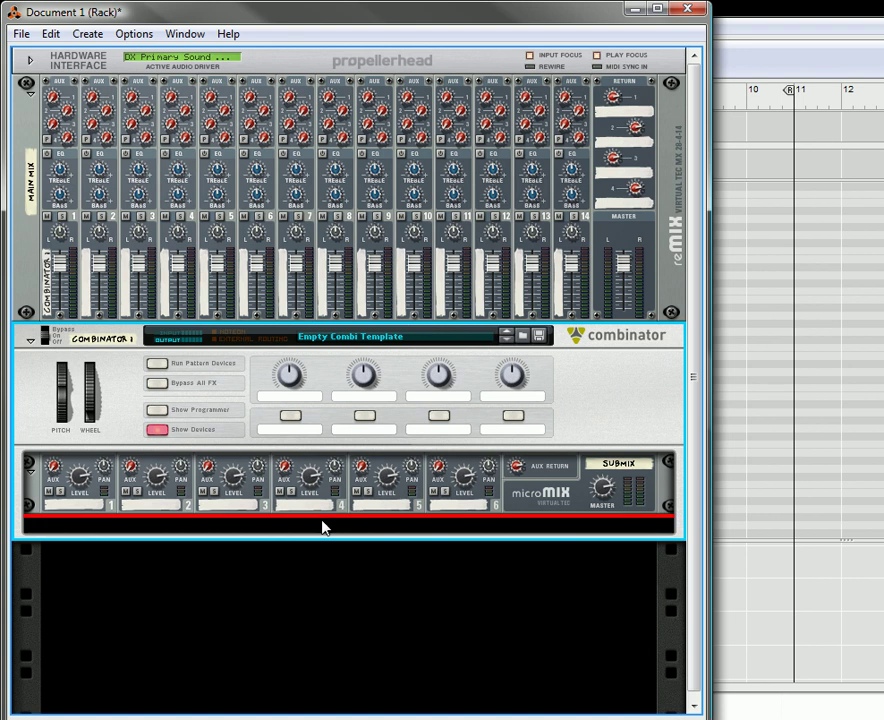
- Create four Kong Drum Designers in the Combinator, feeding micromix channels 1–4 as Kong 1–4
{"action": "left_click", "coordinate": [88, 34]}
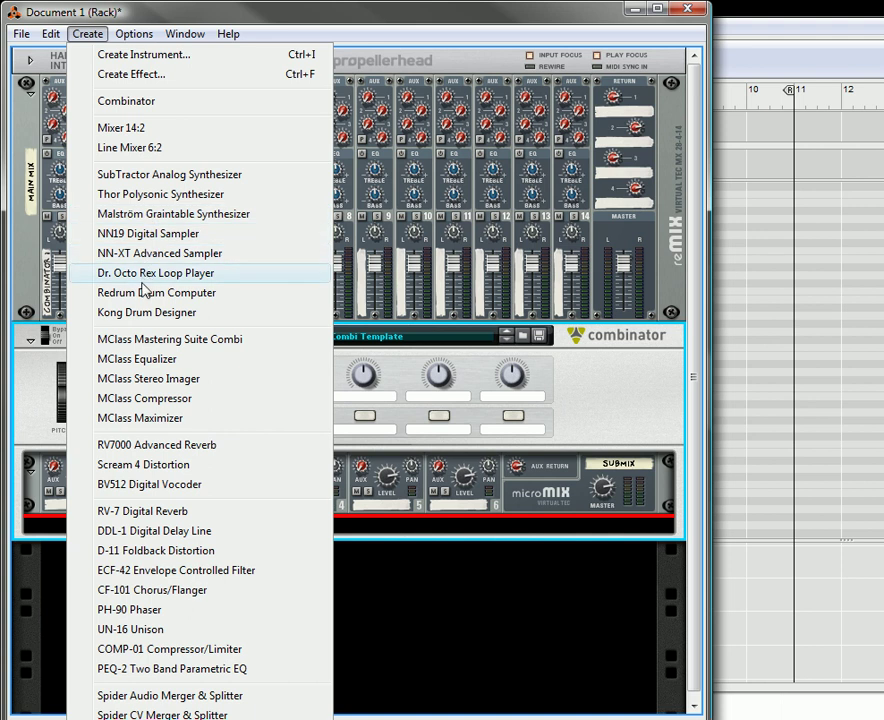
{"action": "left_click", "coordinate": [156, 312]}
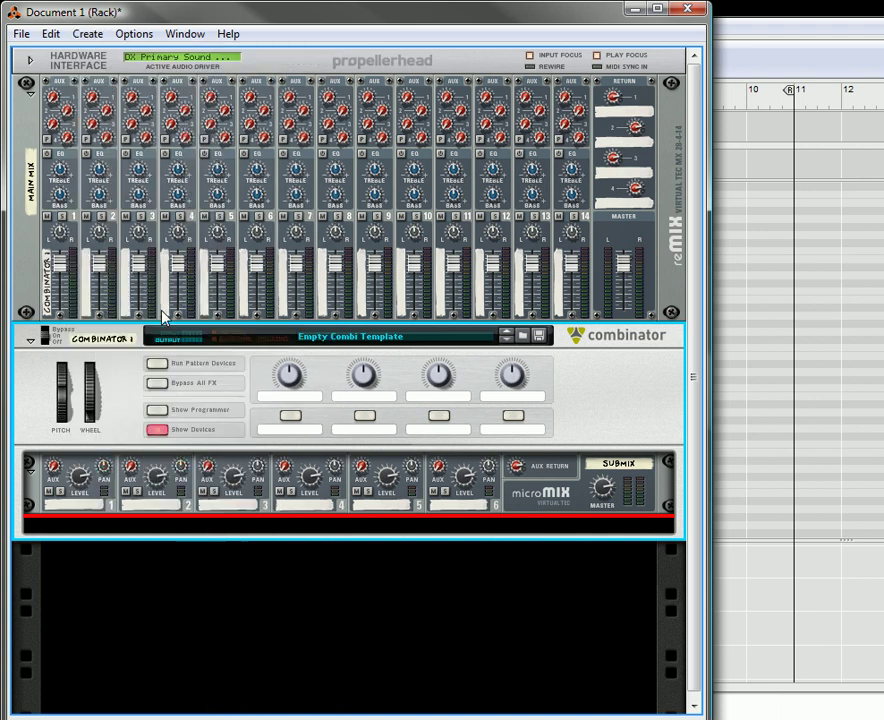
{"action": "left_click", "coordinate": [94, 38]}
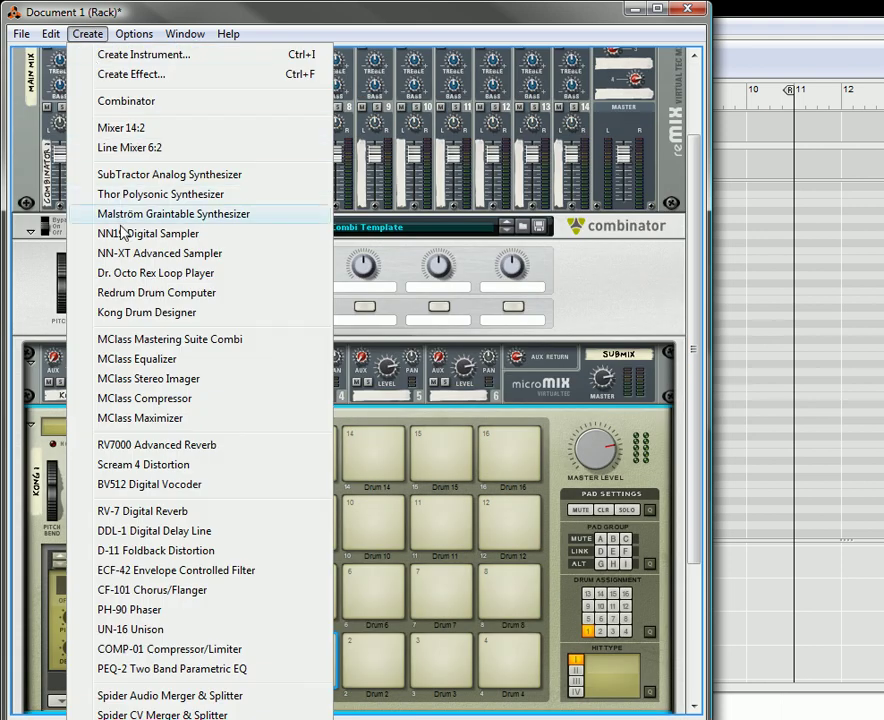
{"action": "left_click", "coordinate": [143, 312]}
{"action": "left_click", "coordinate": [88, 33]}
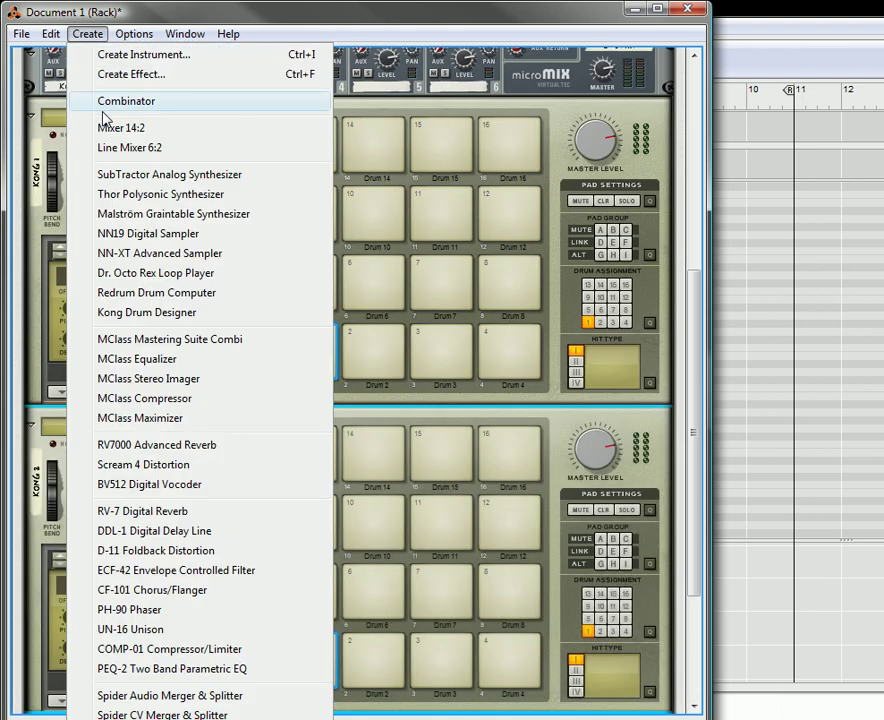
{"action": "left_click", "coordinate": [145, 314]}
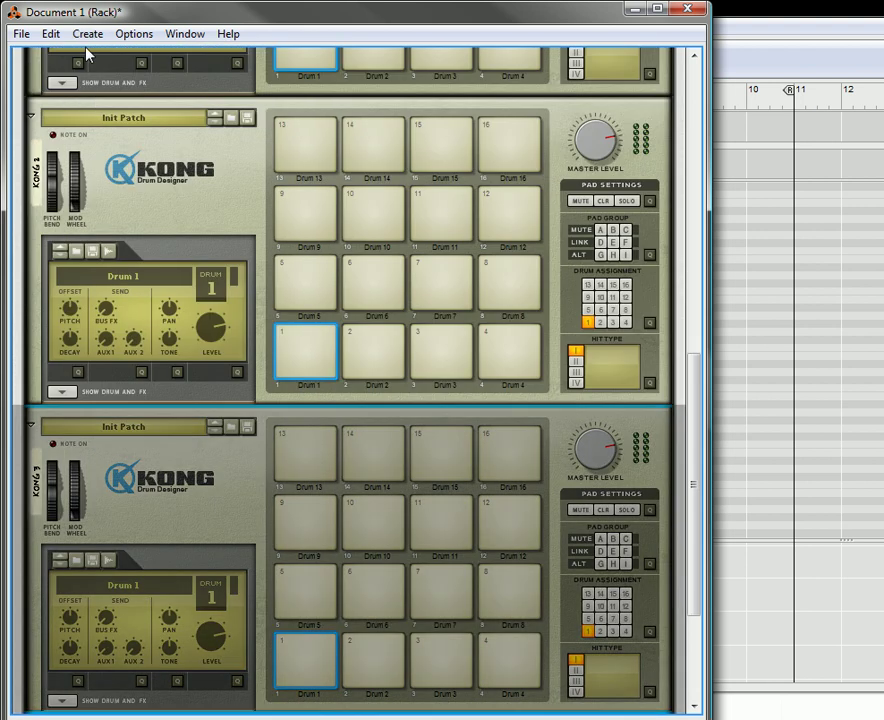
{"action": "left_click", "coordinate": [88, 33]}
{"action": "left_click", "coordinate": [150, 313]}
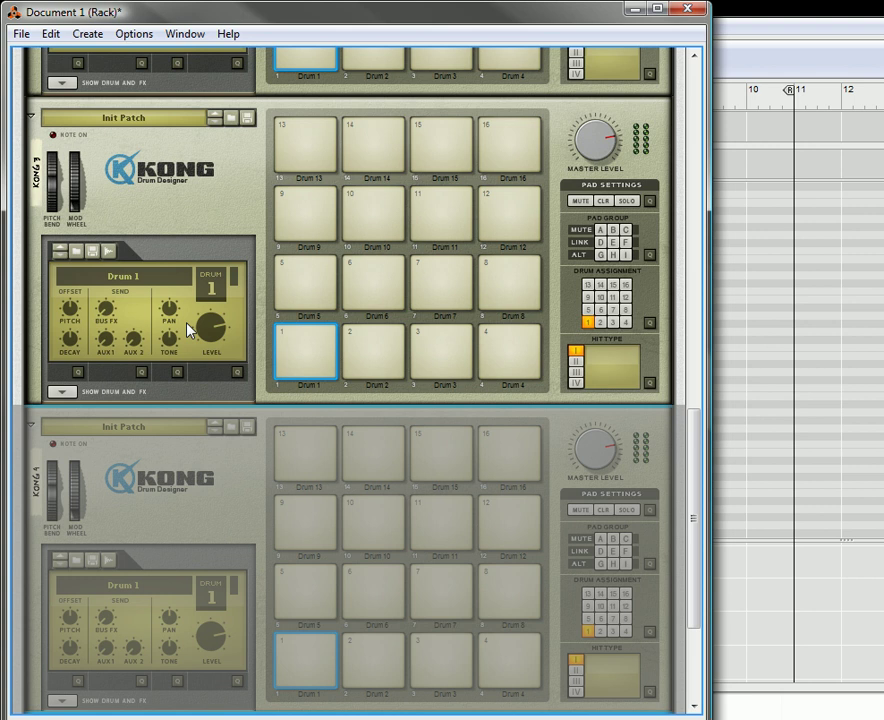
- Load the Deep House kit into Kong 1
{"action": "scroll", "coordinate": [203, 300], "scroll_direction": "up", "scroll_amount": 2}
{"action": "scroll", "coordinate": [190, 400], "scroll_direction": "up", "scroll_amount": 3}
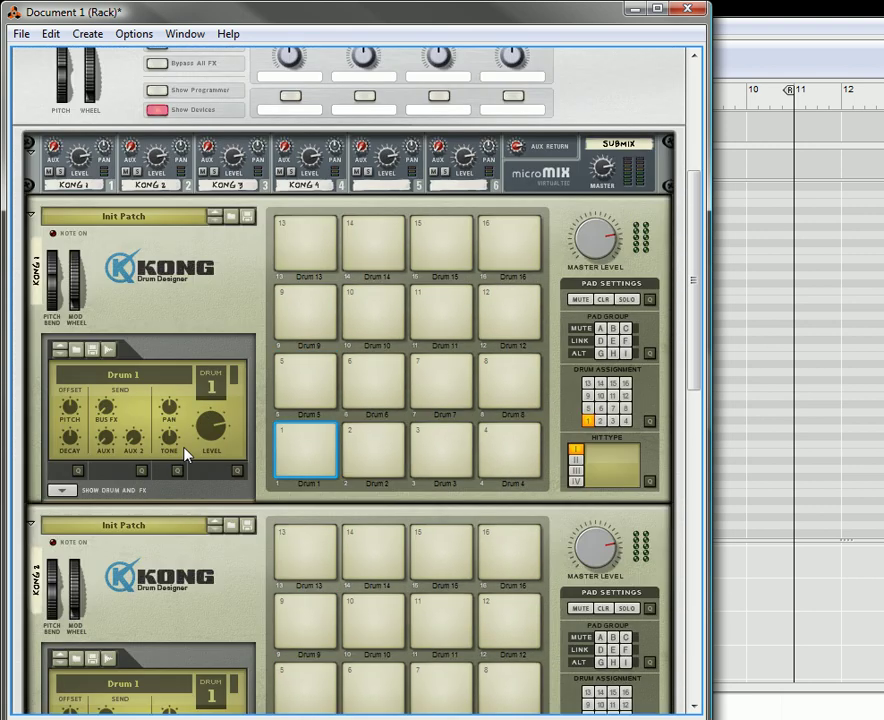
{"action": "right_click", "coordinate": [214, 216]}
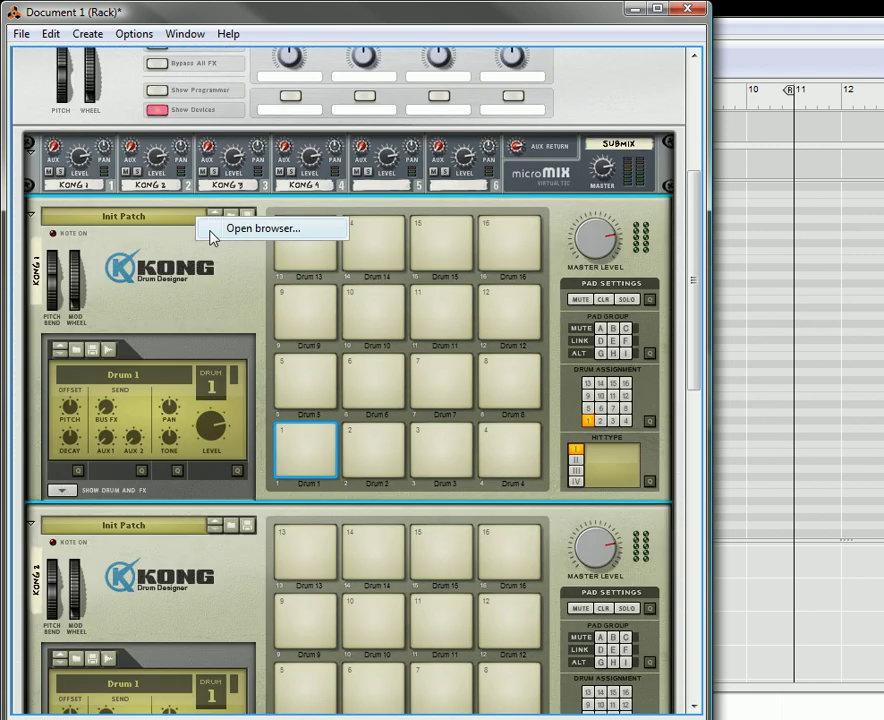
{"action": "left_click", "coordinate": [262, 226]}
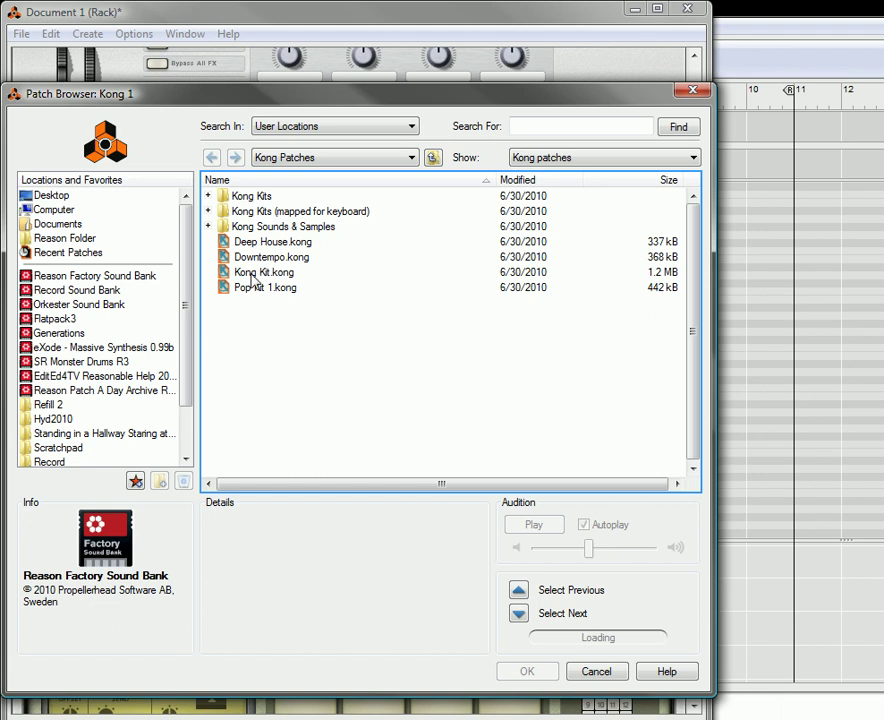
{"action": "double_click", "coordinate": [244, 242]}
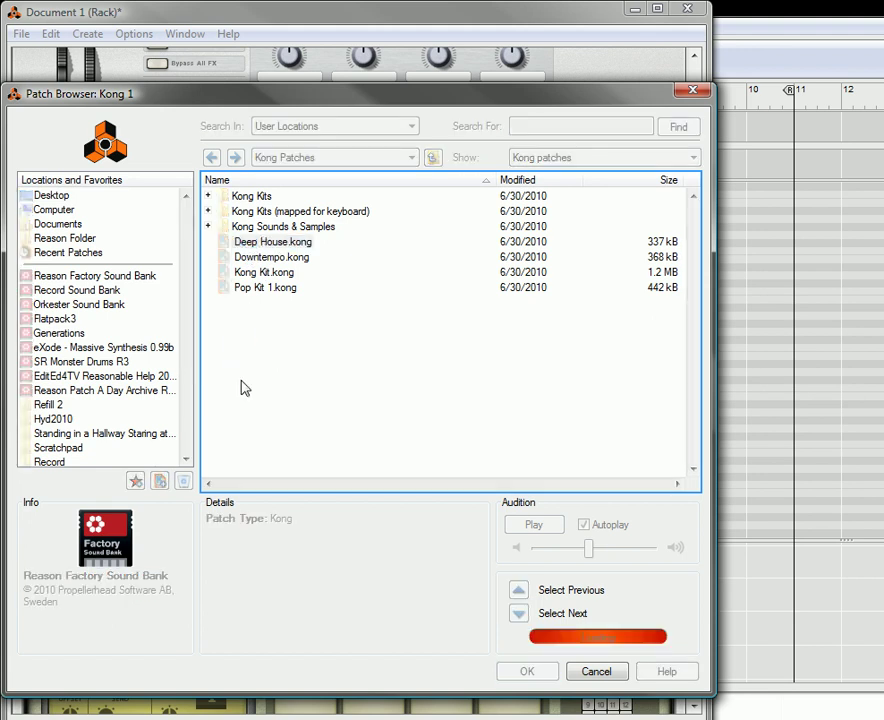
- Load the Downtempo kit into Kong 2 and the Kong Kit into Kong 3
{"action": "scroll", "coordinate": [242, 388], "scroll_direction": "down", "scroll_amount": 4}
{"action": "scroll", "coordinate": [229, 405], "scroll_direction": "down", "scroll_amount": 1}
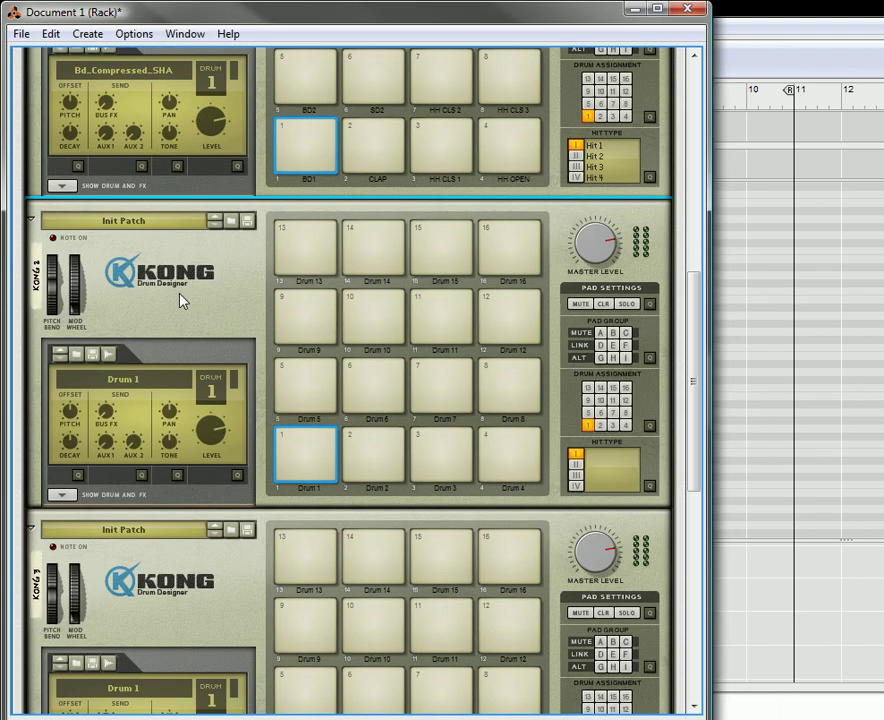
{"action": "right_click", "coordinate": [174, 221]}
{"action": "left_click", "coordinate": [220, 244]}
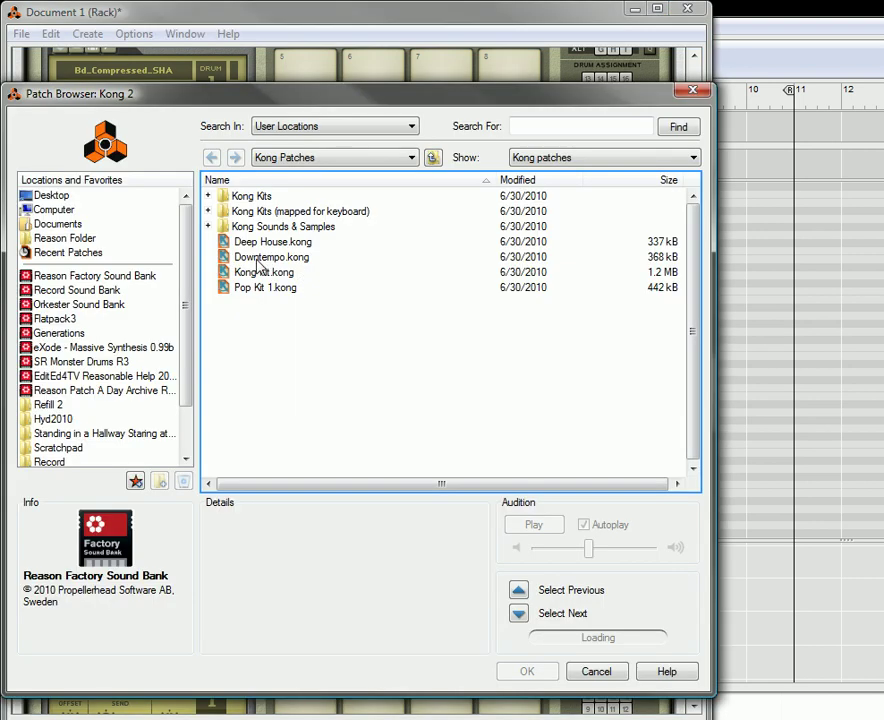
{"action": "scroll", "coordinate": [230, 400], "scroll_direction": "down", "scroll_amount": 2}
{"action": "scroll", "coordinate": [232, 395], "scroll_direction": "down", "scroll_amount": 1}
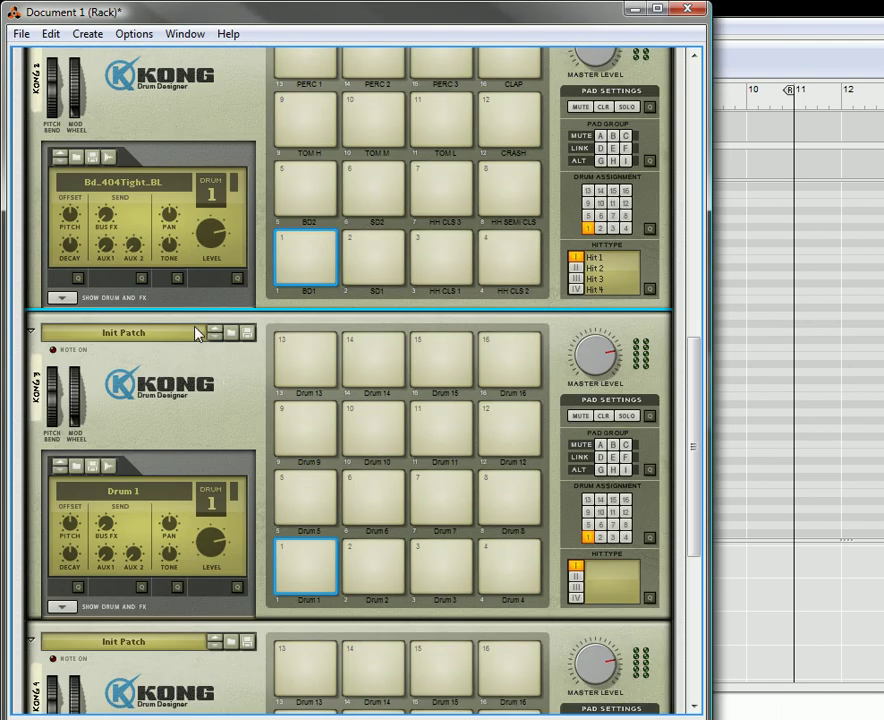
{"action": "right_click", "coordinate": [190, 337]}
{"action": "left_click", "coordinate": [228, 342]}
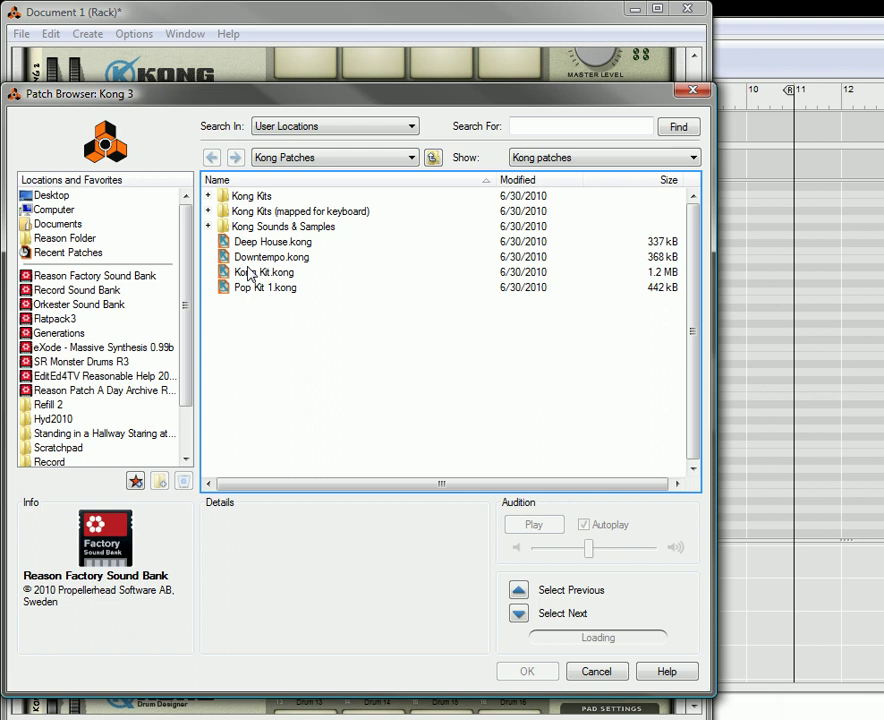
{"action": "left_click", "coordinate": [250, 274]}
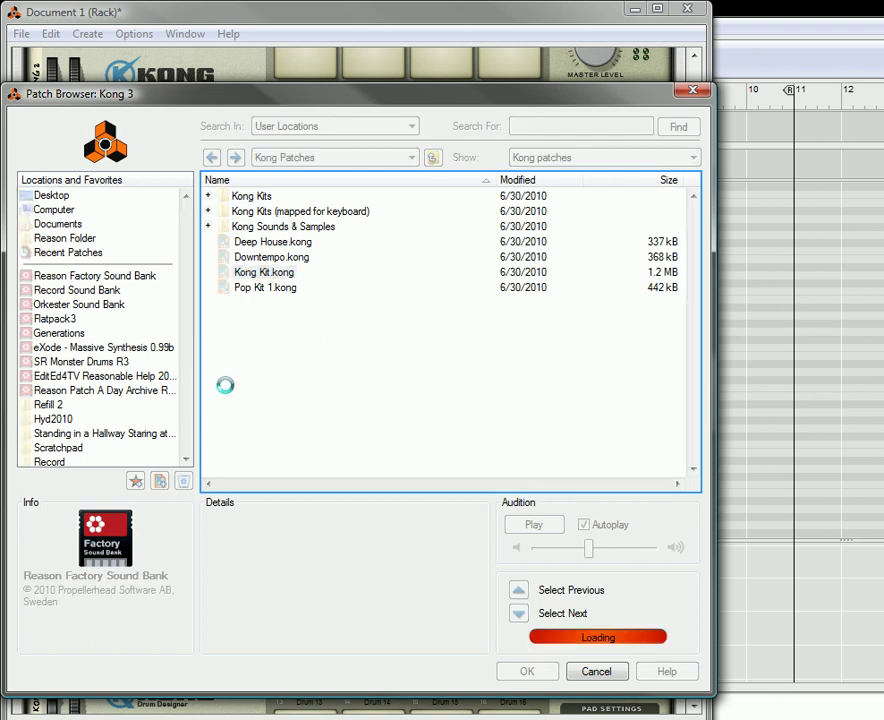
- Load Pop Kit 1.kong into Kong 4 and scroll back up the rack
{"action": "scroll", "coordinate": [227, 388], "scroll_direction": "down", "scroll_amount": 2}
{"action": "scroll", "coordinate": [227, 381], "scroll_direction": "down", "scroll_amount": 3}
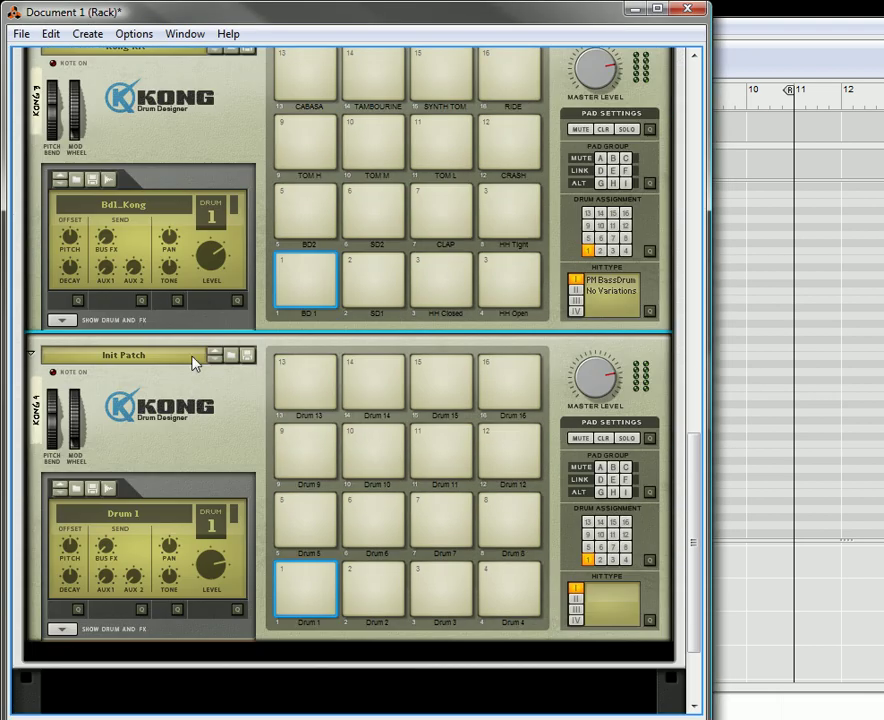
{"action": "left_click", "coordinate": [195, 363]}
{"action": "left_click", "coordinate": [272, 369]}
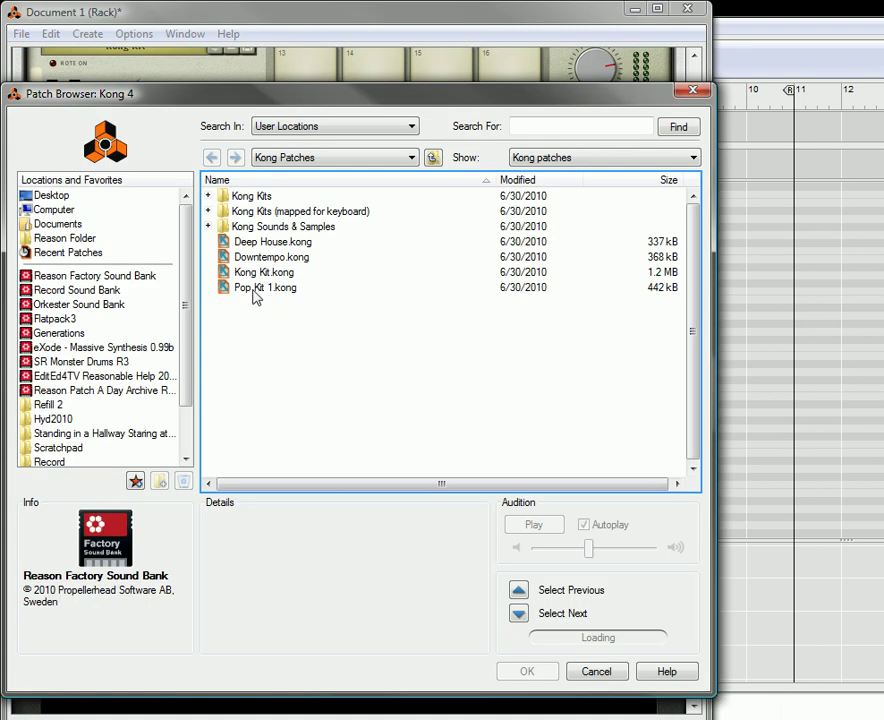
{"action": "left_click", "coordinate": [253, 288]}
{"action": "double_click", "coordinate": [253, 288]}
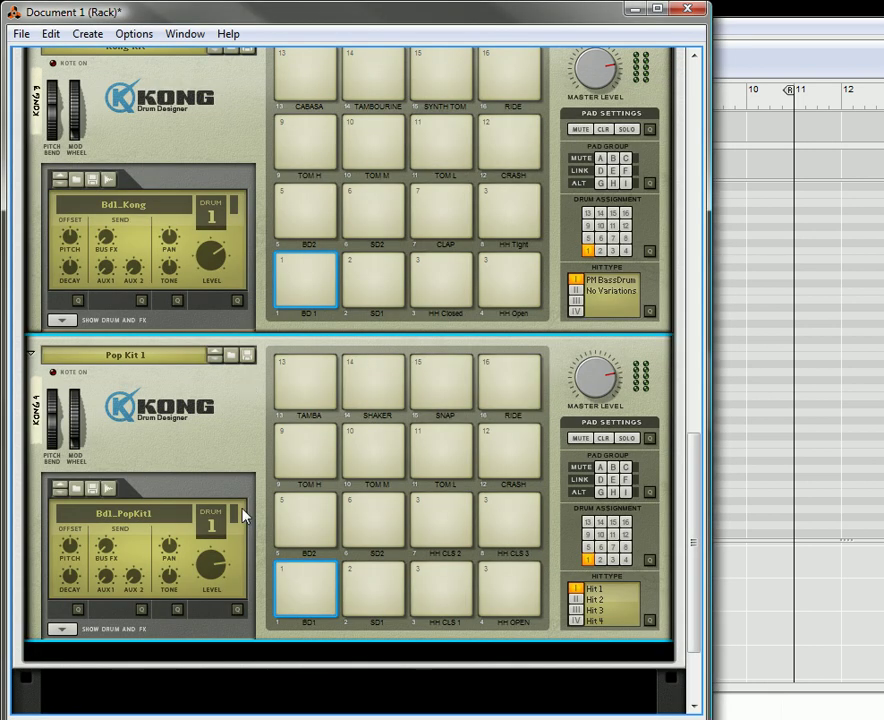
{"action": "scroll", "coordinate": [250, 460], "scroll_direction": "up", "scroll_amount": 3}
{"action": "scroll", "coordinate": [250, 395], "scroll_direction": "up", "scroll_amount": 5}
{"action": "scroll", "coordinate": [248, 392], "scroll_direction": "up", "scroll_amount": 1}
{"action": "scroll", "coordinate": [248, 392], "scroll_direction": "up", "scroll_amount": 4}
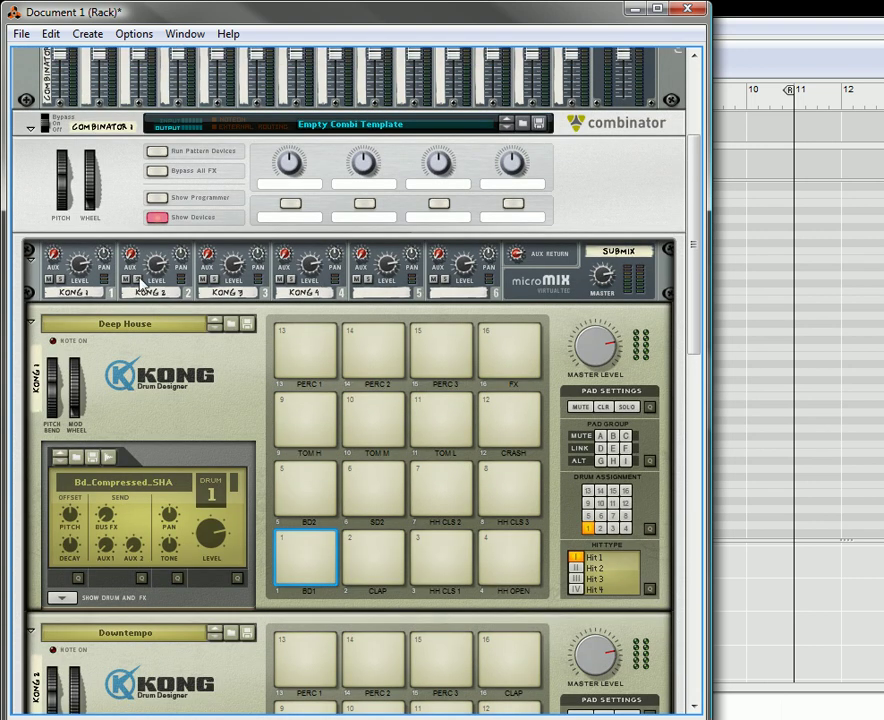
- Fold the Deep House, Downtempo, Kong Kit and Pop Kit 1 Kong devices
{"action": "left_click", "coordinate": [32, 323]}
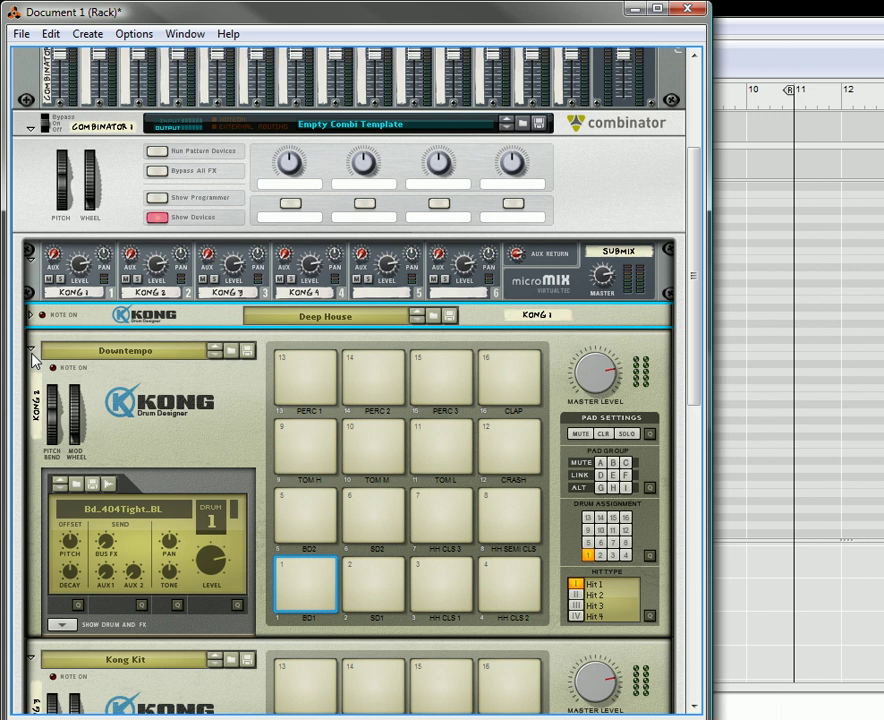
{"action": "left_click", "coordinate": [33, 376]}
{"action": "left_click", "coordinate": [33, 377]}
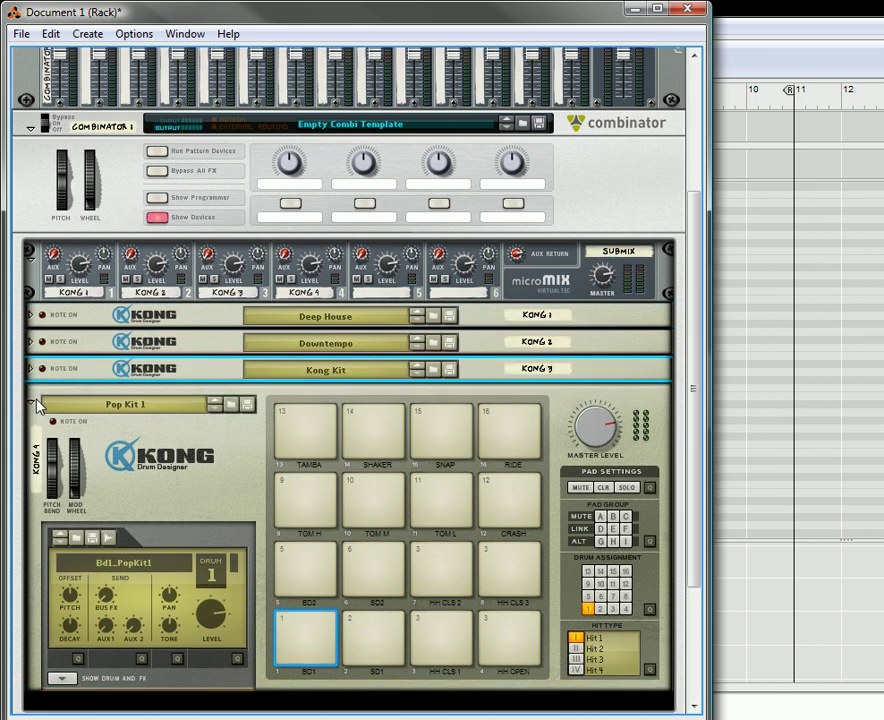
{"action": "left_click", "coordinate": [33, 403]}
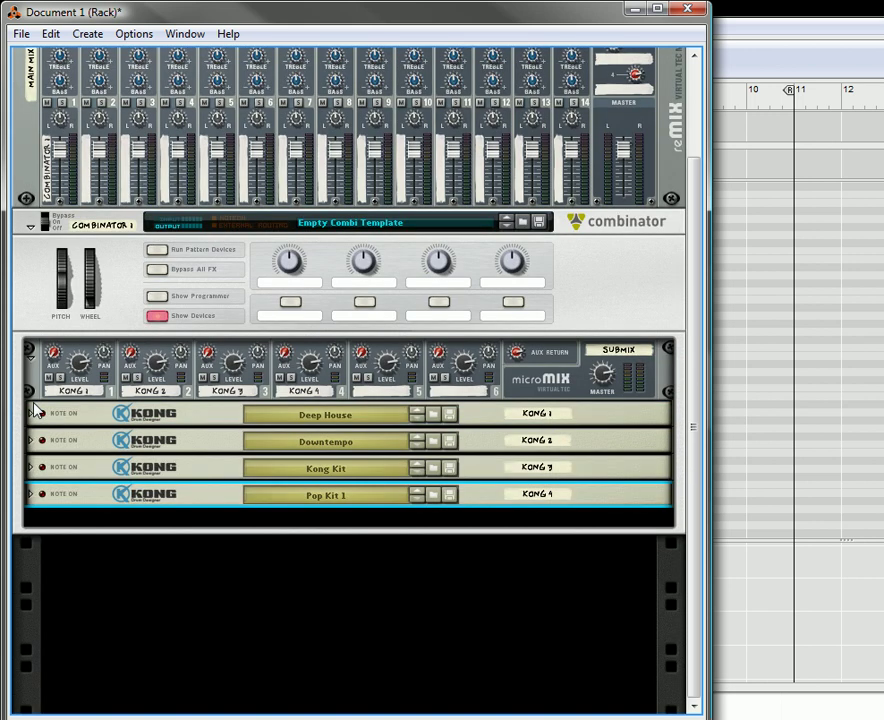
- In the Programmer, route Buttons 1 and 2 to Receive Notes on Kong 1 and Kong 2
{"action": "left_click", "coordinate": [159, 297]}
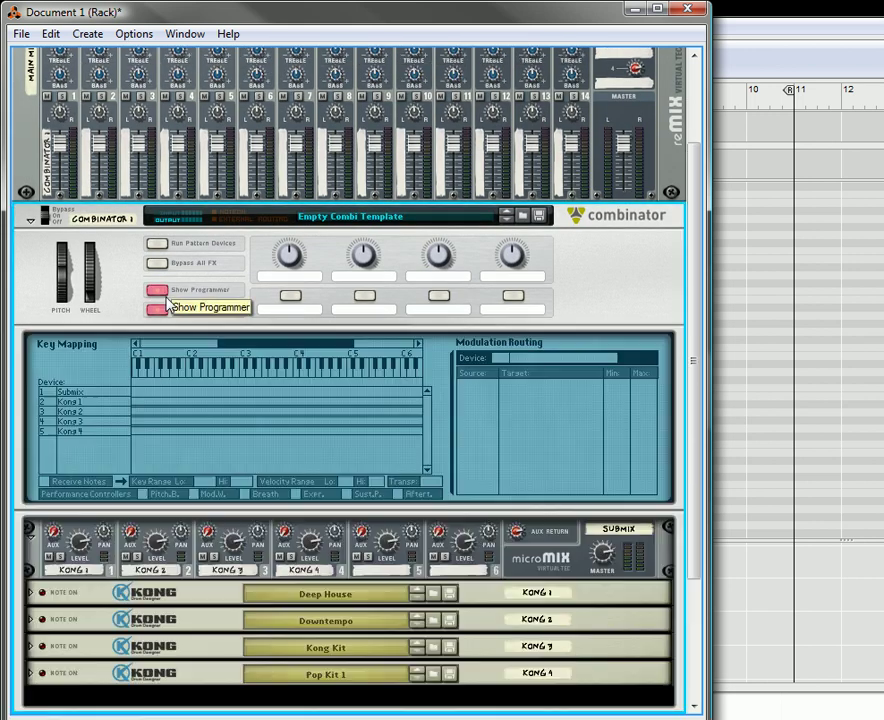
{"action": "left_click", "coordinate": [99, 403]}
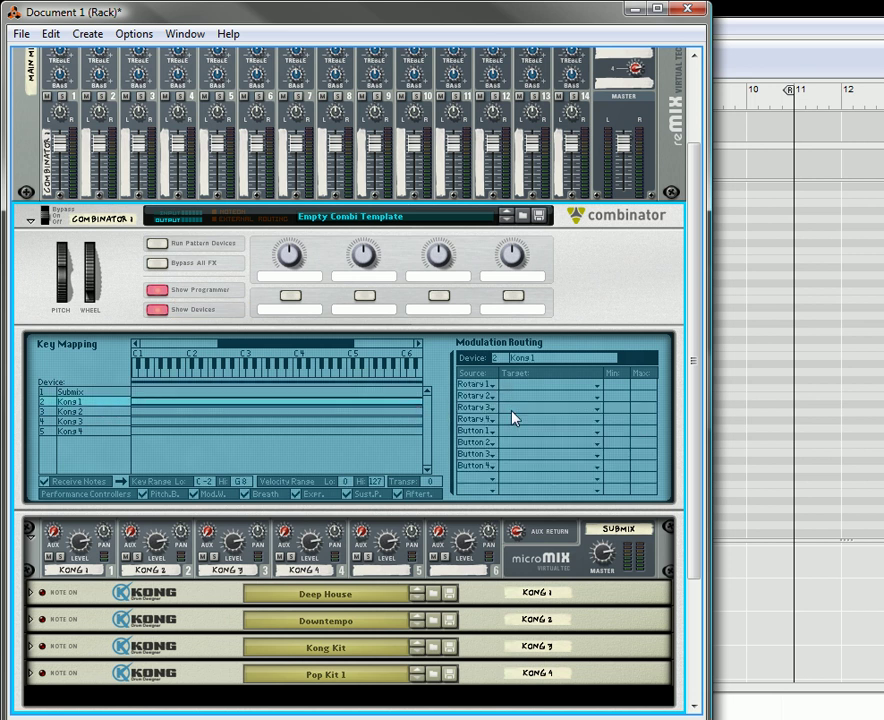
{"action": "left_click", "coordinate": [510, 436]}
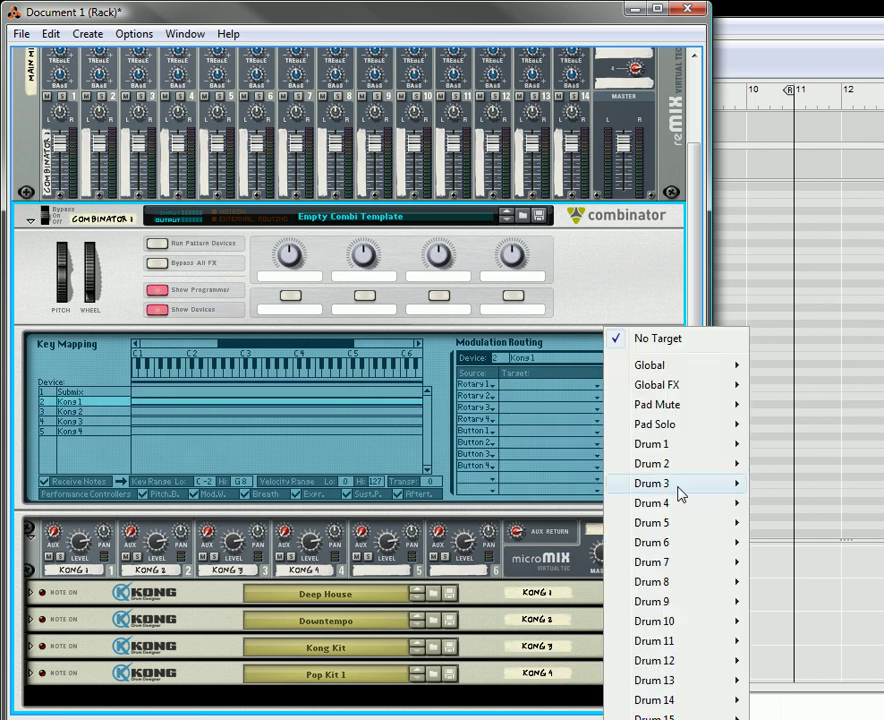
{"action": "left_click", "coordinate": [670, 710]}
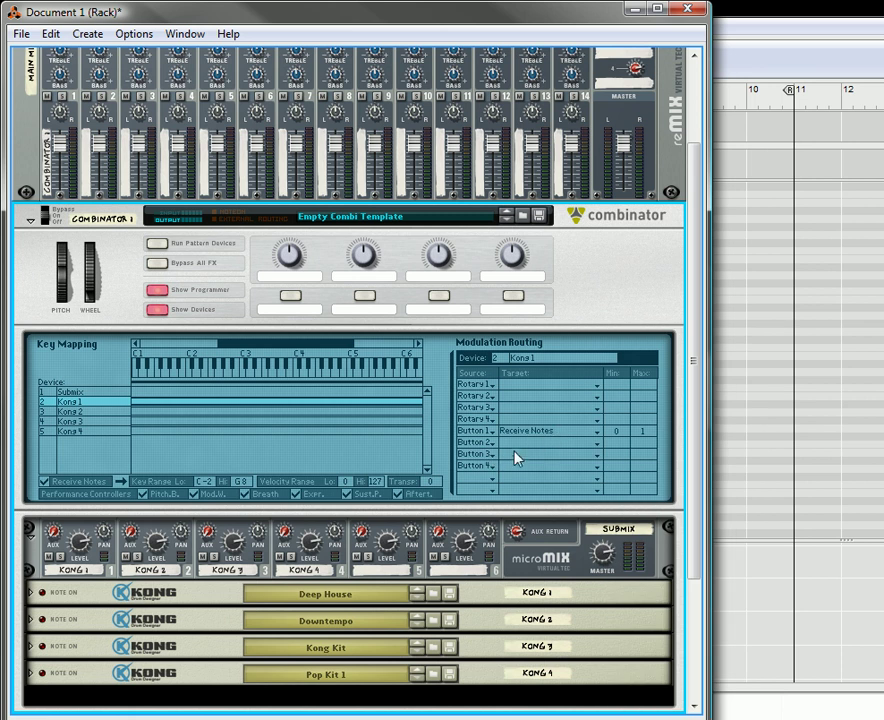
{"action": "left_click", "coordinate": [97, 412]}
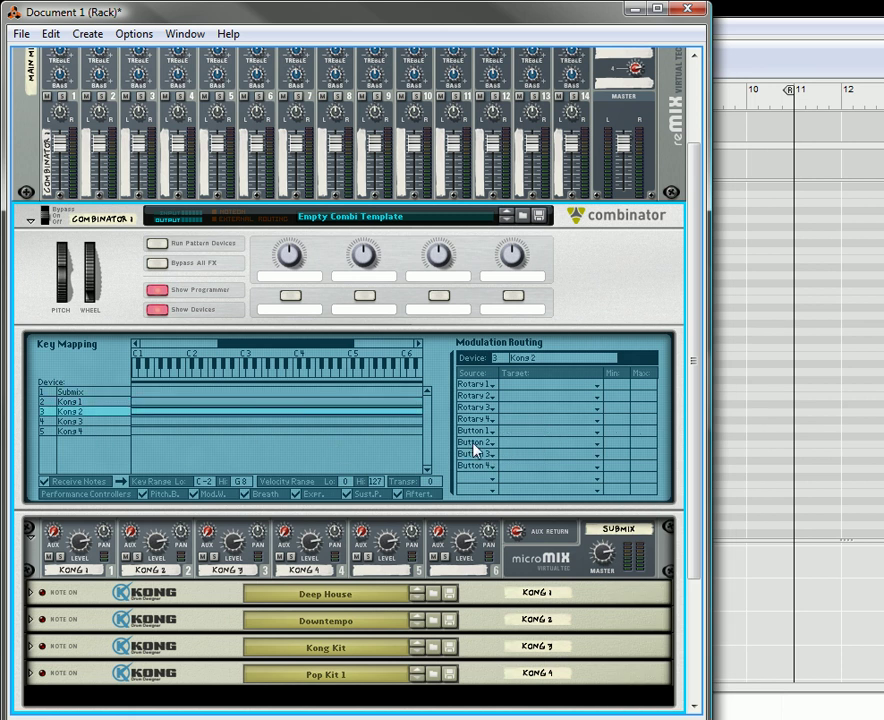
{"action": "left_click", "coordinate": [598, 452]}
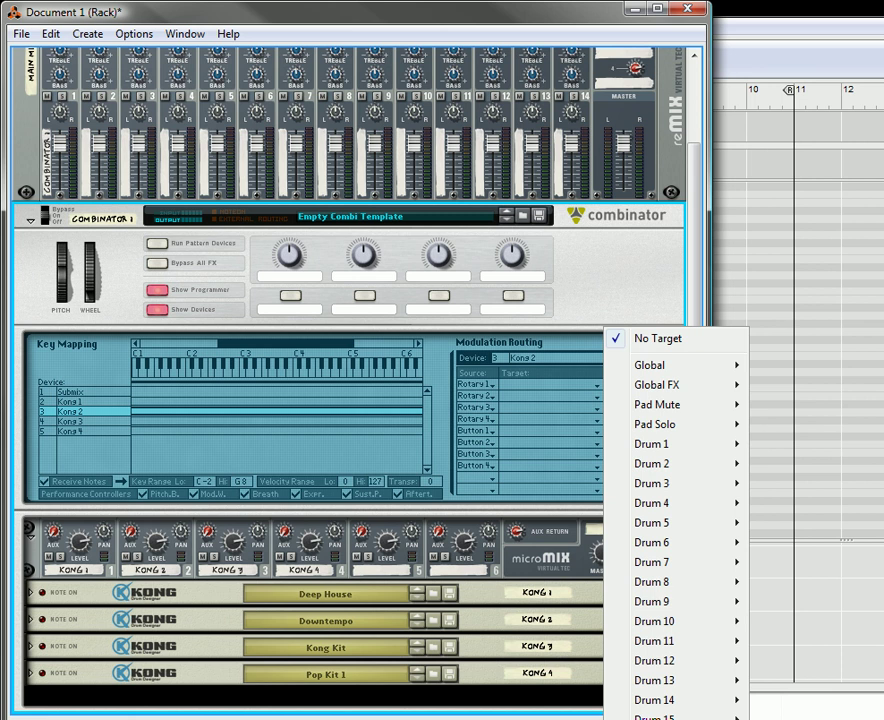
{"action": "left_click", "coordinate": [670, 712]}
- Route Buttons 3 and 4 to Receive Notes on Kong 3 and Kong 4
{"action": "left_click", "coordinate": [293, 434]}
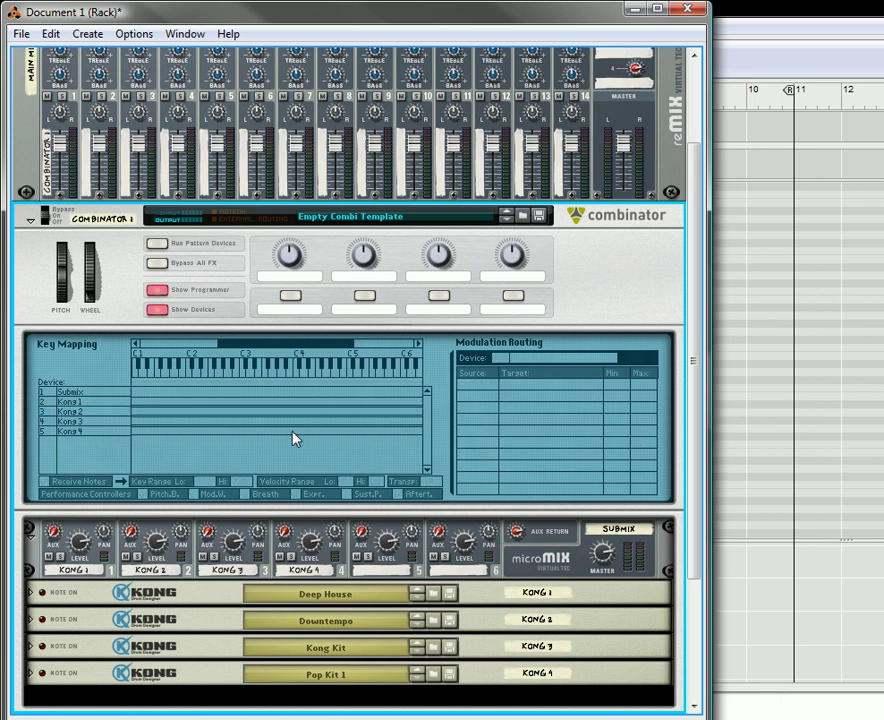
{"action": "left_click", "coordinate": [128, 422]}
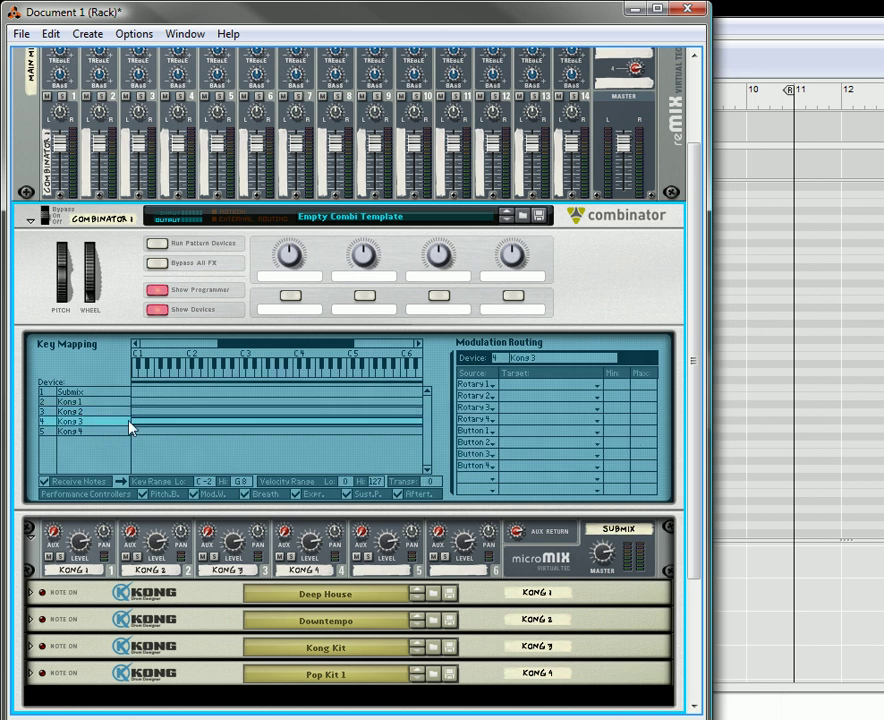
{"action": "left_click", "coordinate": [511, 455]}
{"action": "left_click", "coordinate": [677, 447]}
{"action": "left_click", "coordinate": [100, 433]}
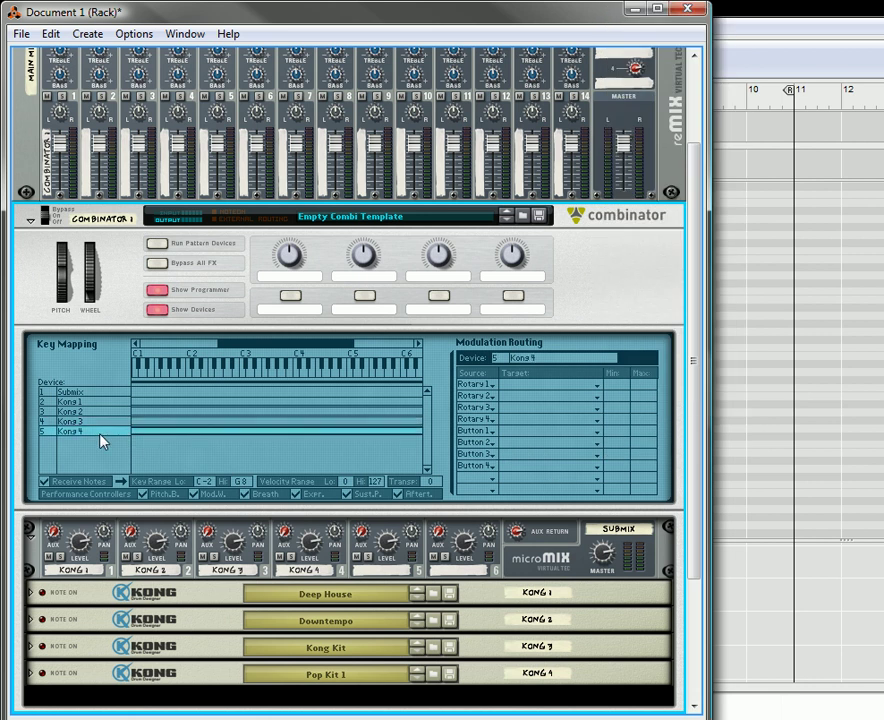
{"action": "left_click", "coordinate": [511, 467]}
{"action": "left_click", "coordinate": [635, 458]}
- Type the button labels Pad Bank 1, Pad Bank 2, Pad Bank 3 and Pad Bank 4
{"action": "double_click", "coordinate": [295, 312]}
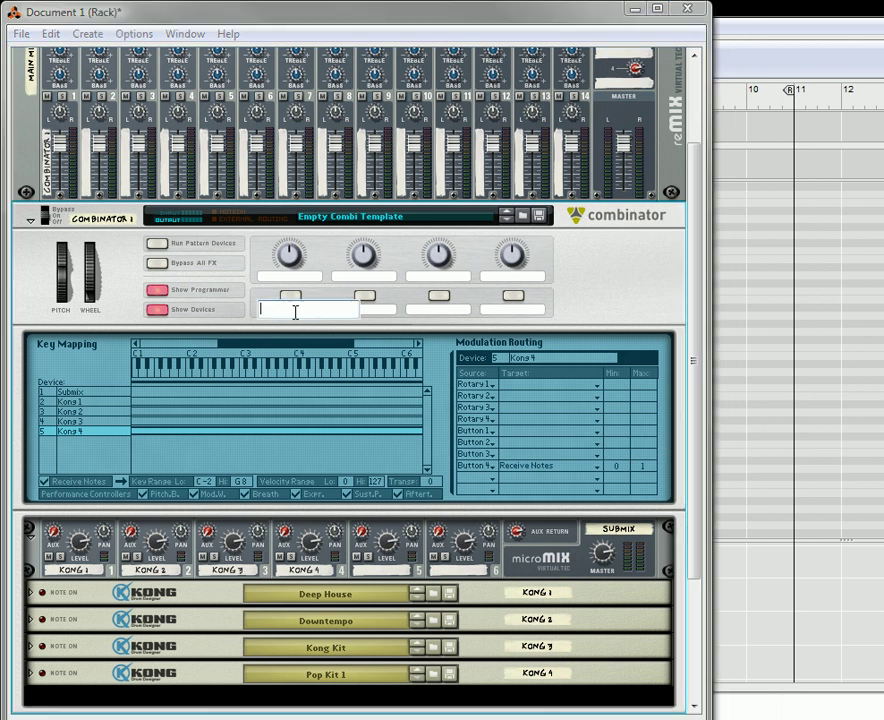
{"action": "type", "text": "Pad "}
{"action": "type", "text": "Bank 1"}
{"action": "double_click", "coordinate": [372, 310]}
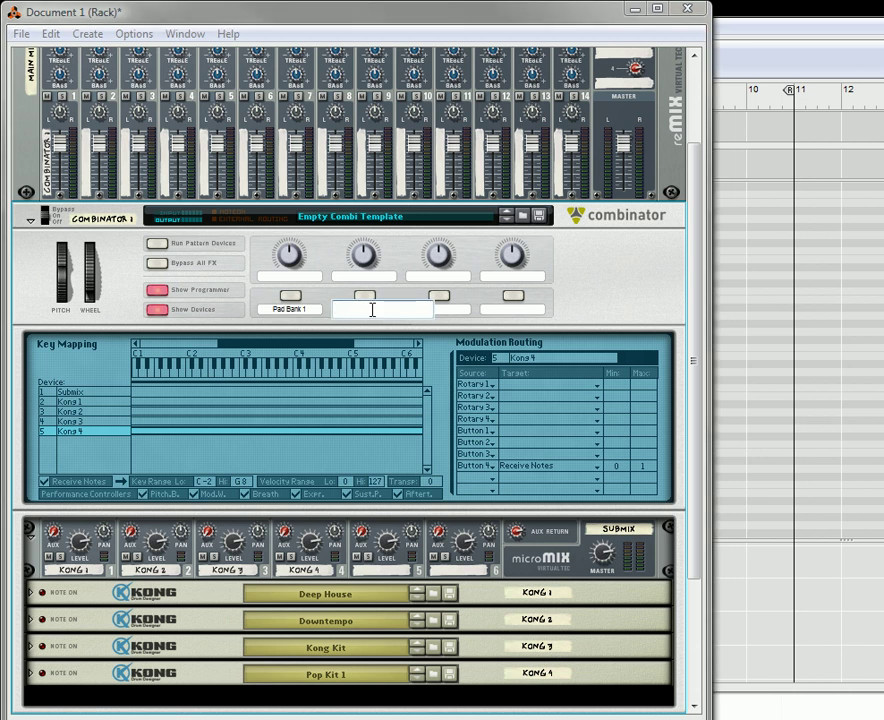
{"action": "type", "text": "Pad Bank 2"}
{"action": "double_click", "coordinate": [438, 308]}
{"action": "type", "text": "Pad"}
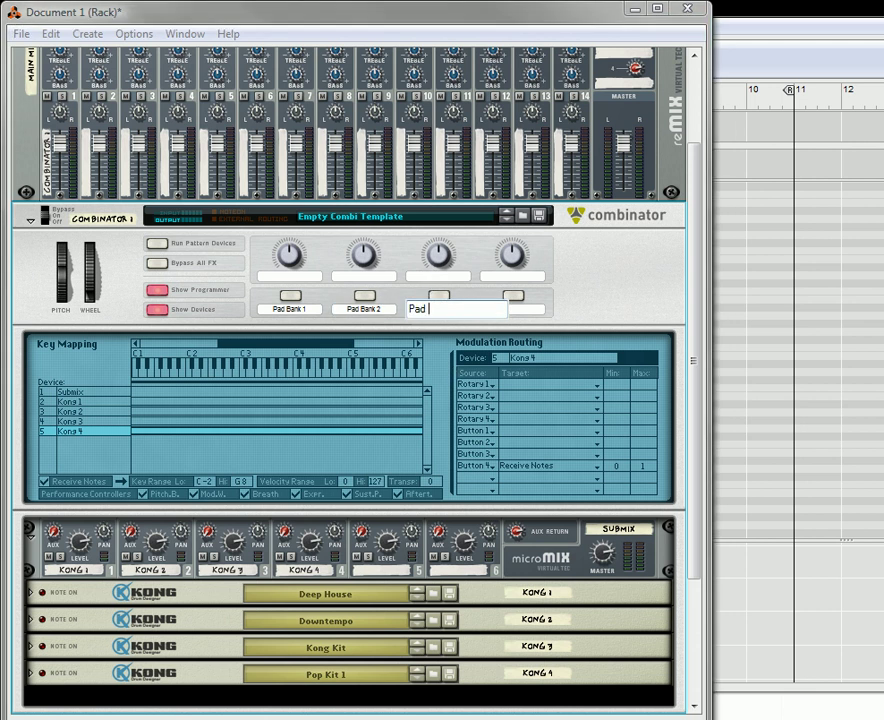
{"action": "type", "text": " Bank 3"}
{"action": "key", "text": "Return"}
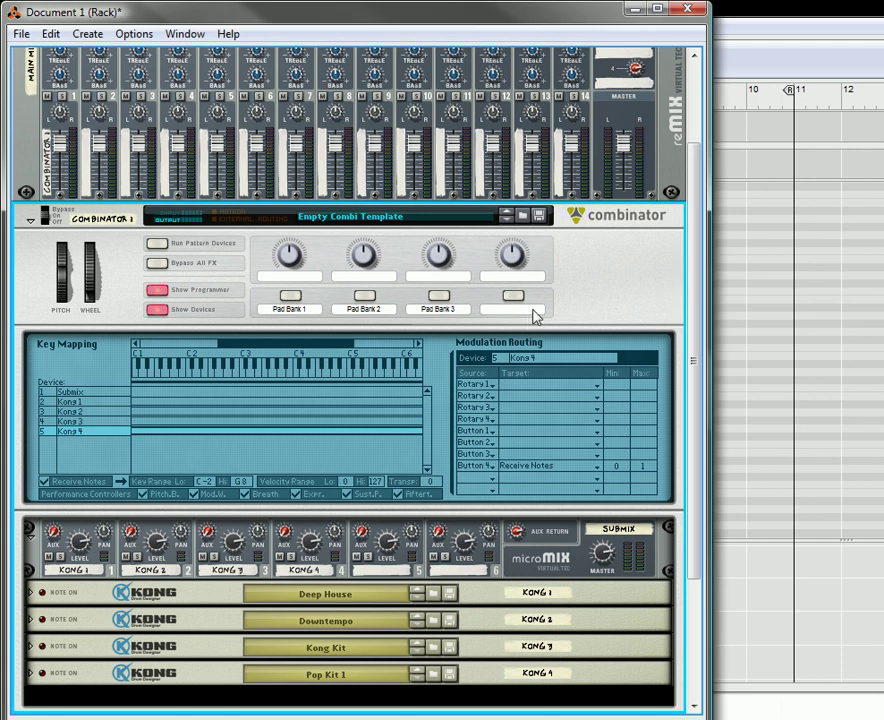
{"action": "double_click", "coordinate": [535, 311]}
{"action": "type", "text": "Pad Bank 4"}
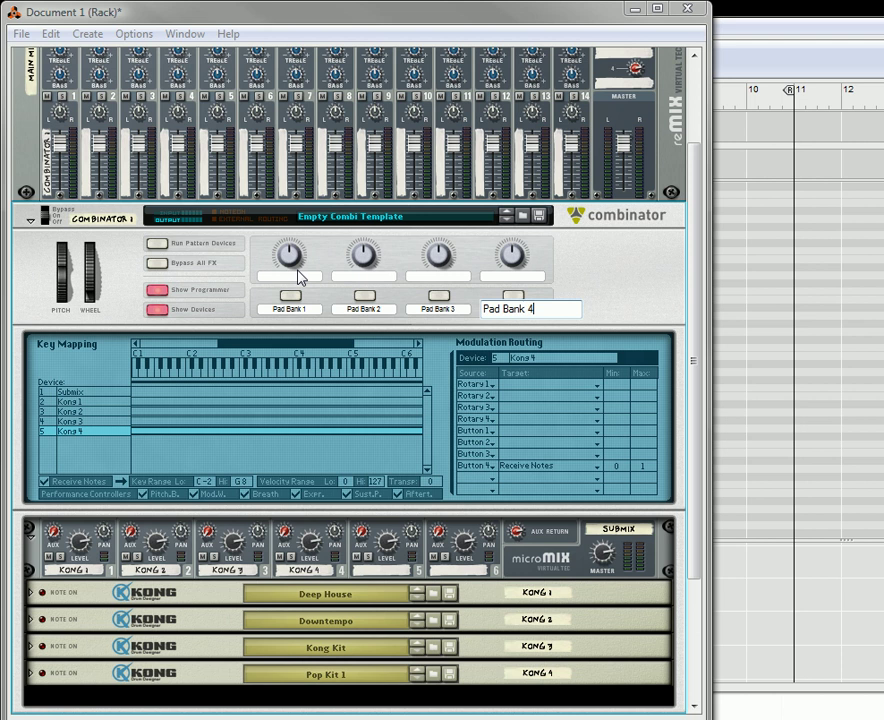
- Confirm Pad Bank 4, then label the first two rotaries Level 1 and Level 2
{"action": "key", "text": "Return"}
{"action": "double_click", "coordinate": [304, 279]}
{"action": "type", "text": "Level 1"}
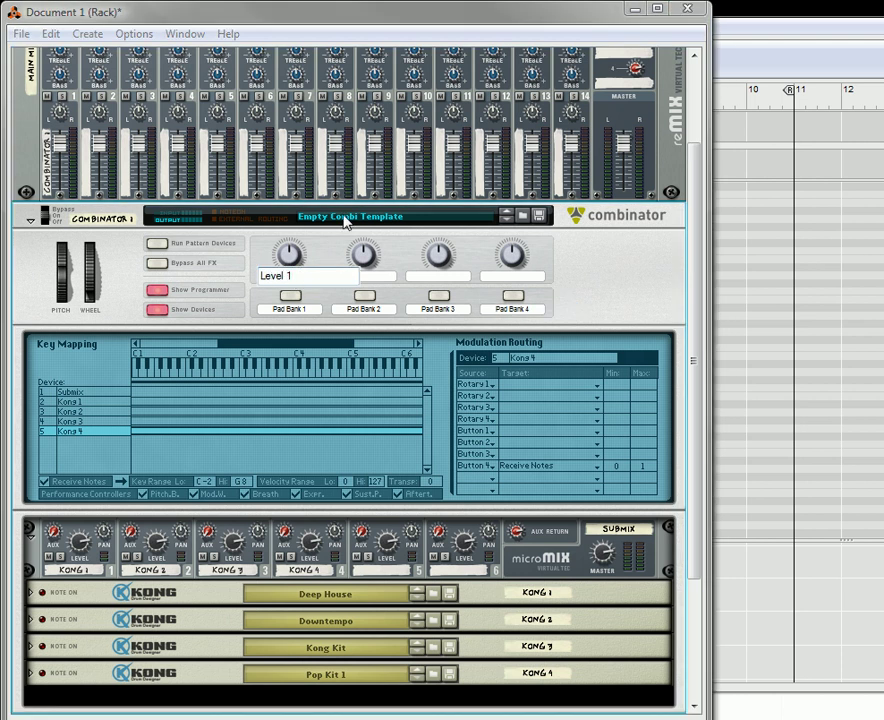
{"action": "double_click", "coordinate": [381, 279]}
{"action": "type", "text": "Level 2"}
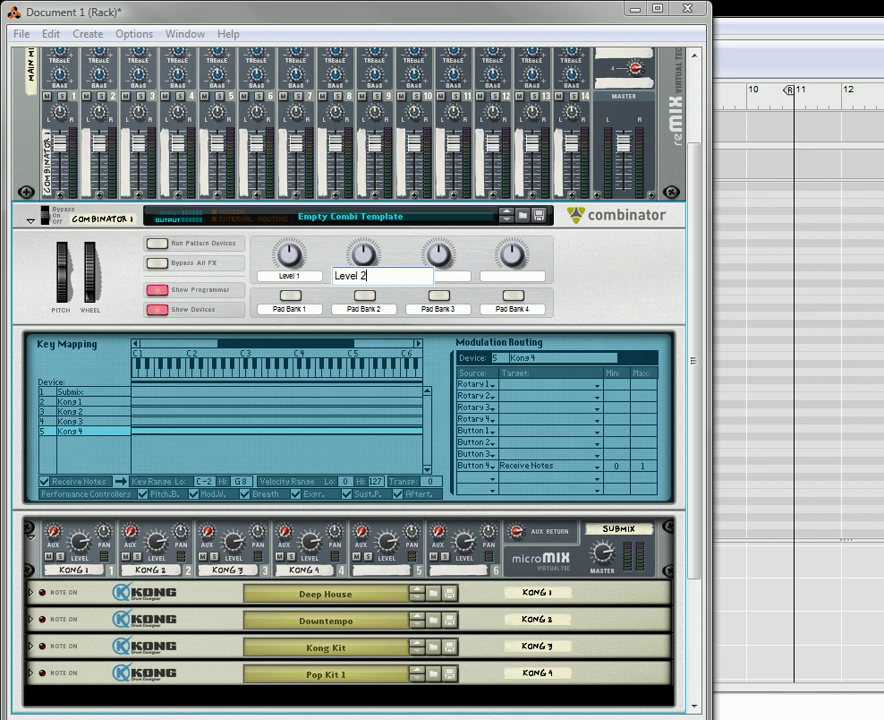
- Label rotaries three and four Level 3 and Level 4, then select Submix in Key Mapping
{"action": "double_click", "coordinate": [440, 276]}
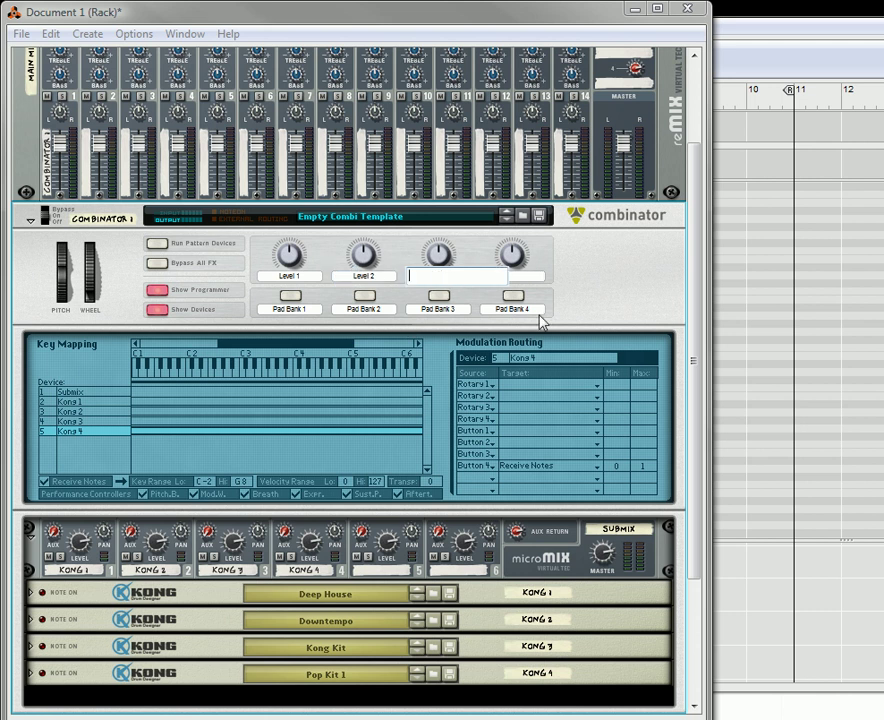
{"action": "type", "text": "Level 3"}
{"action": "double_click", "coordinate": [528, 278]}
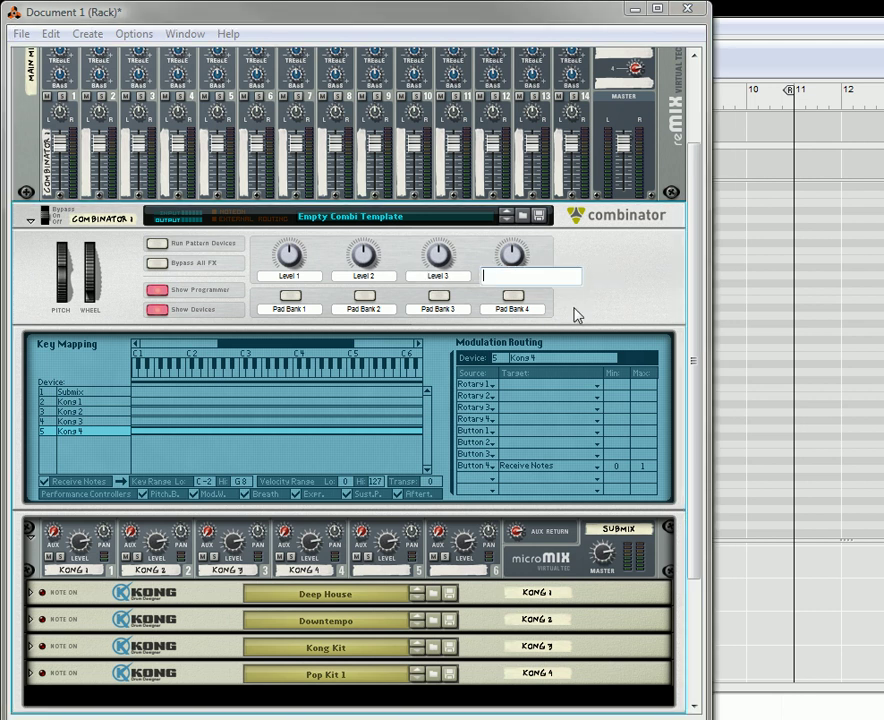
{"action": "type", "text": "Level 4"}
{"action": "left_click", "coordinate": [380, 393]}
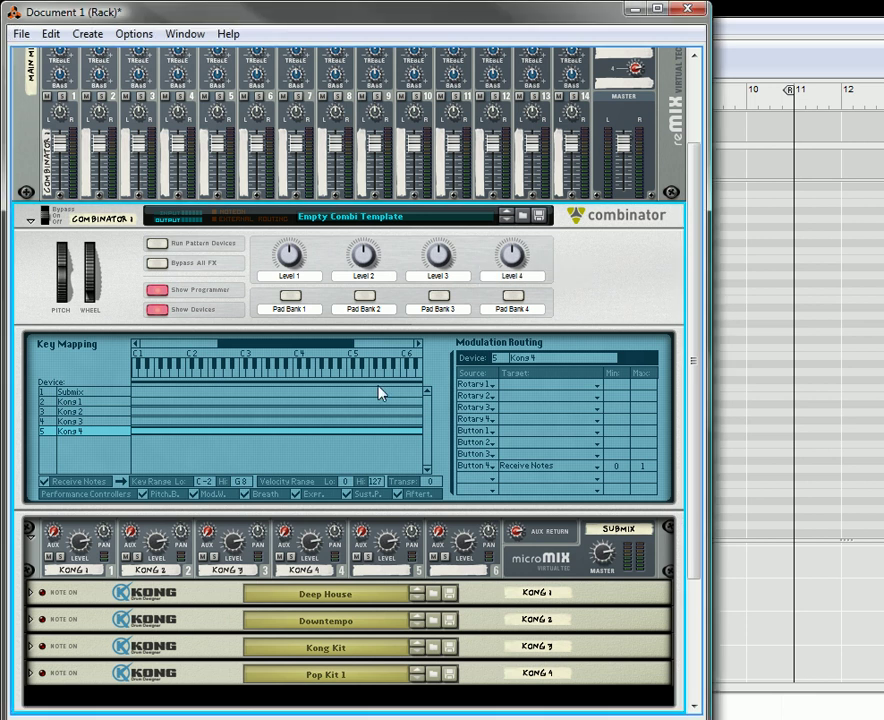
{"action": "left_click", "coordinate": [96, 398]}
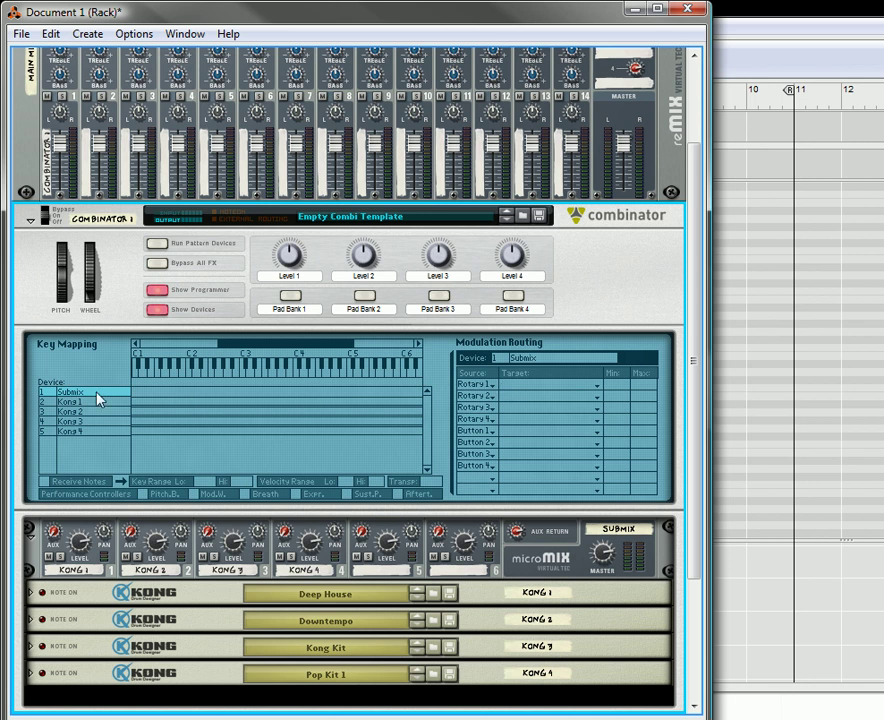
- Route Rotaries 1–4 to Submix Channel 1–4 Level respectively
{"action": "left_click", "coordinate": [514, 393]}
{"action": "mouse_move", "coordinate": [543, 448]}
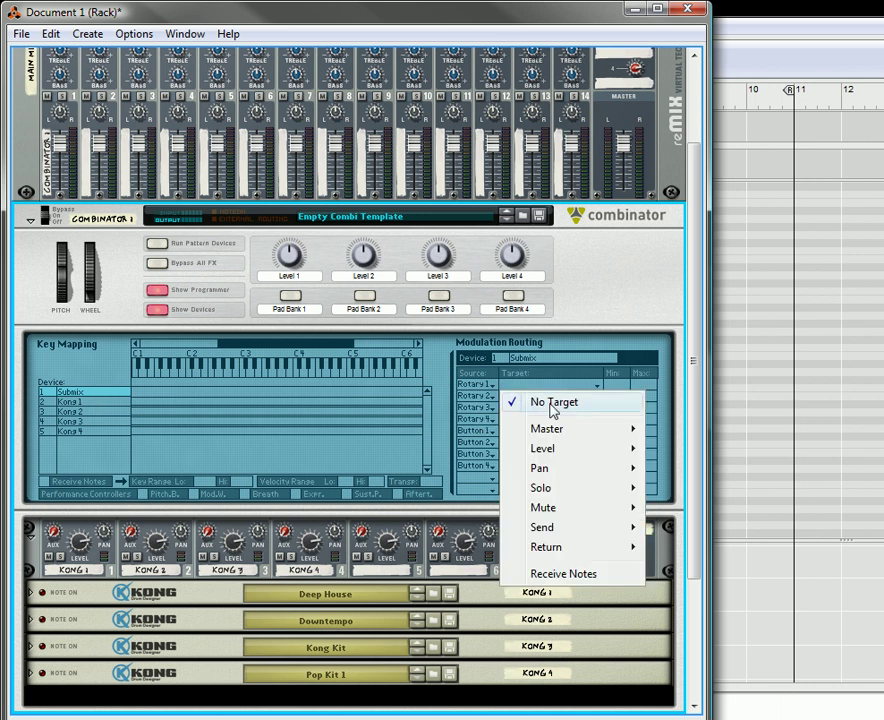
{"action": "left_click", "coordinate": [700, 449]}
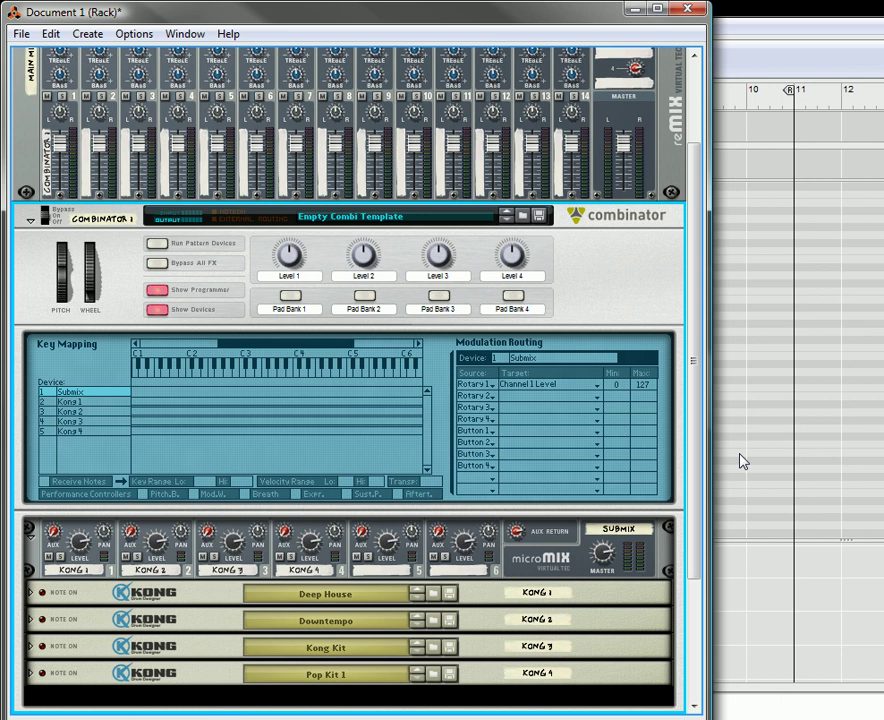
{"action": "left_click", "coordinate": [505, 396]}
{"action": "mouse_move", "coordinate": [545, 460]}
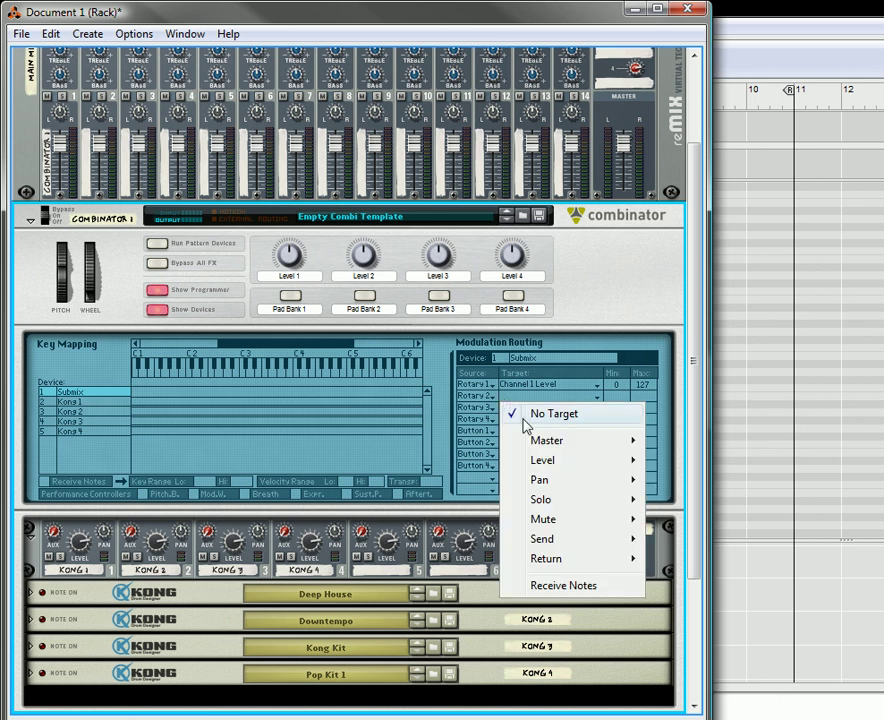
{"action": "left_click", "coordinate": [662, 481]}
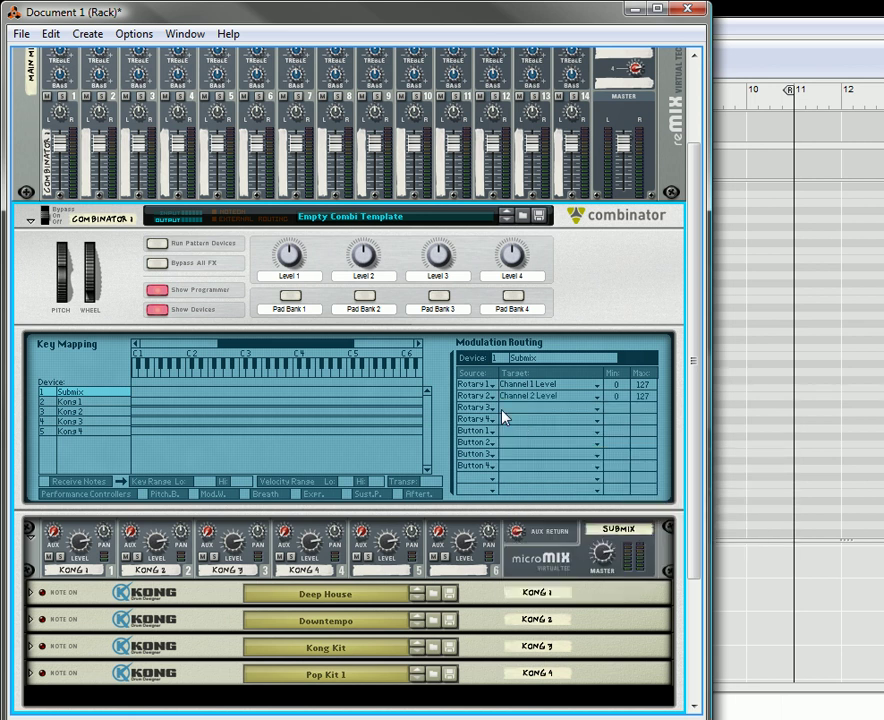
{"action": "left_click", "coordinate": [507, 407]}
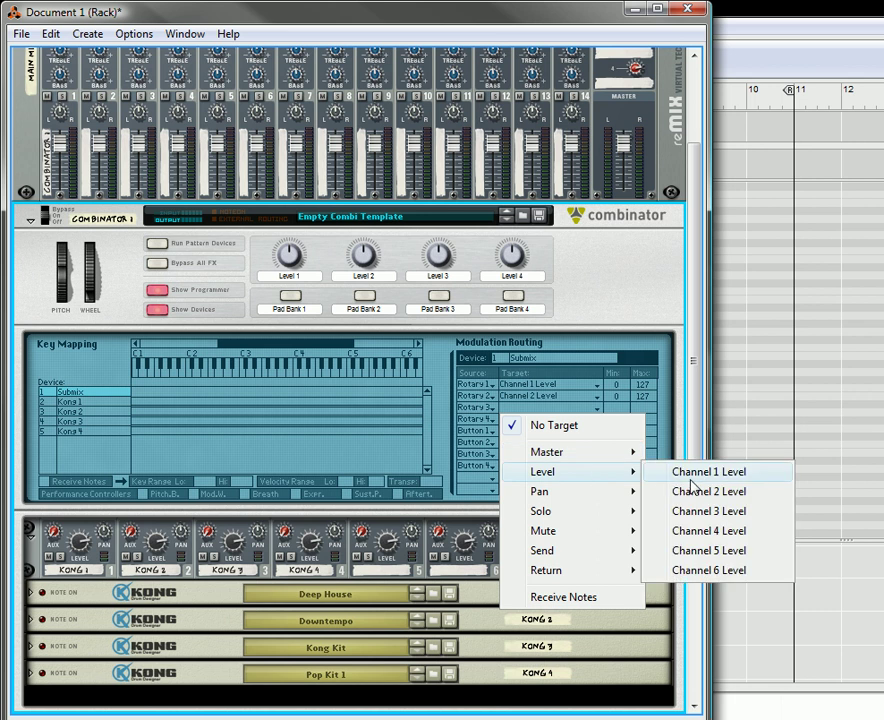
{"action": "left_click", "coordinate": [672, 516]}
{"action": "left_click", "coordinate": [529, 421]}
{"action": "mouse_move", "coordinate": [543, 483]}
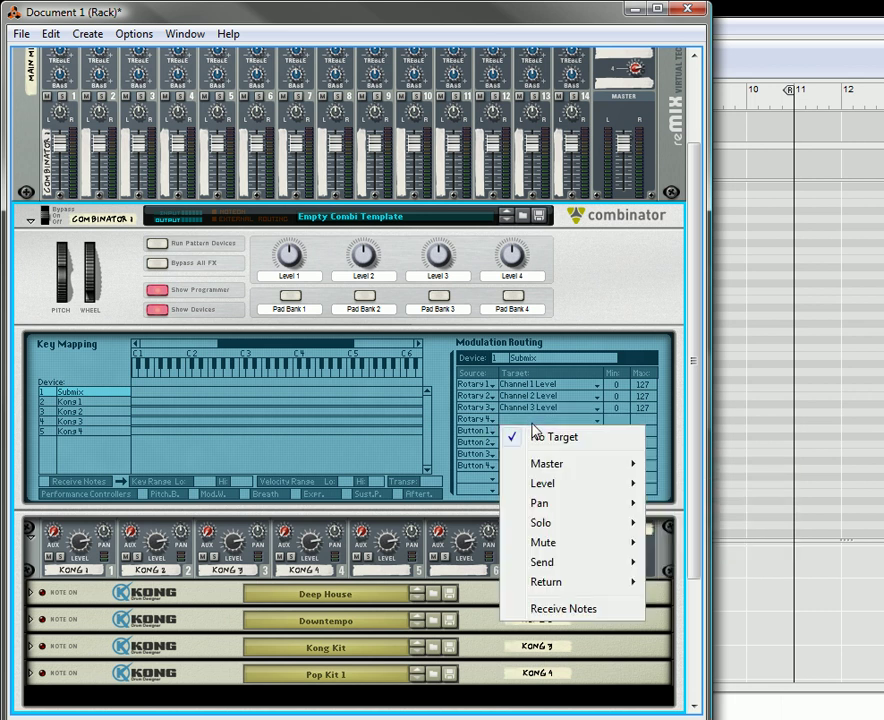
{"action": "left_click", "coordinate": [688, 545]}
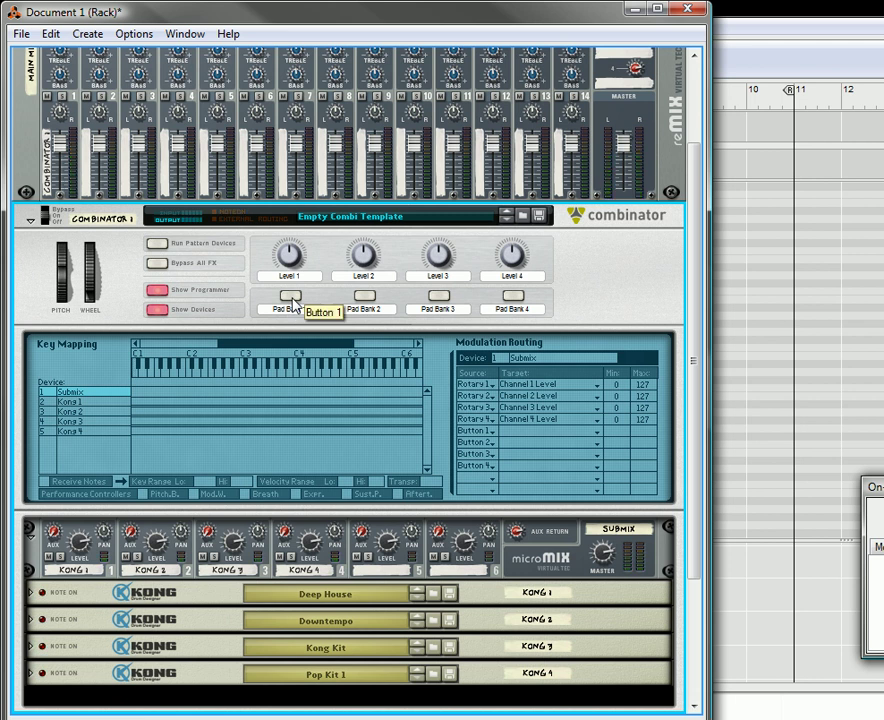
- Toggle the Pad Bank buttons off and on, ending with all four switched on
{"action": "left_click", "coordinate": [291, 298]}
{"action": "left_click", "coordinate": [364, 296]}
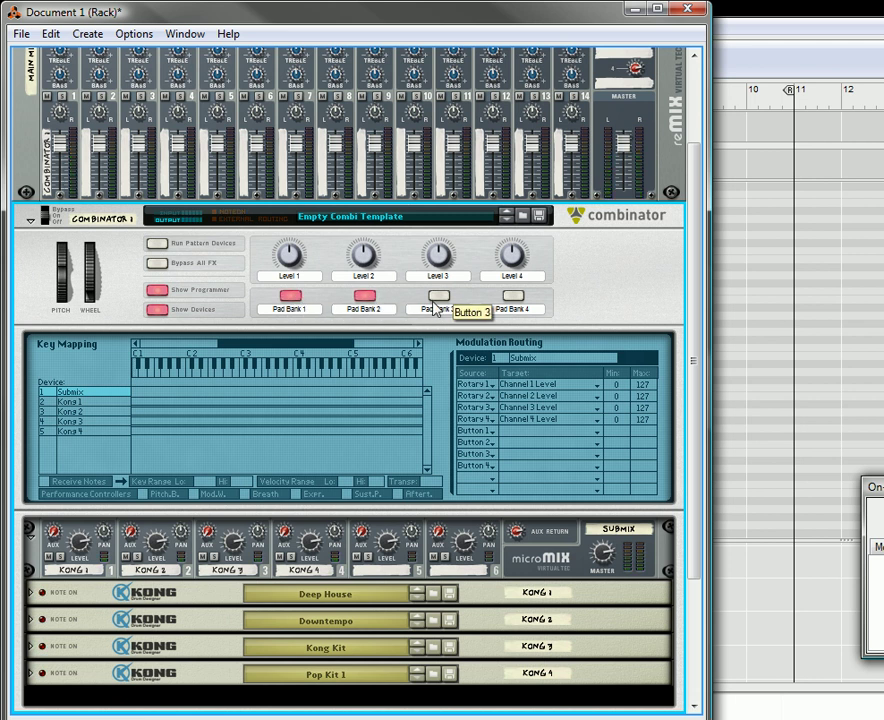
{"action": "left_click", "coordinate": [438, 296]}
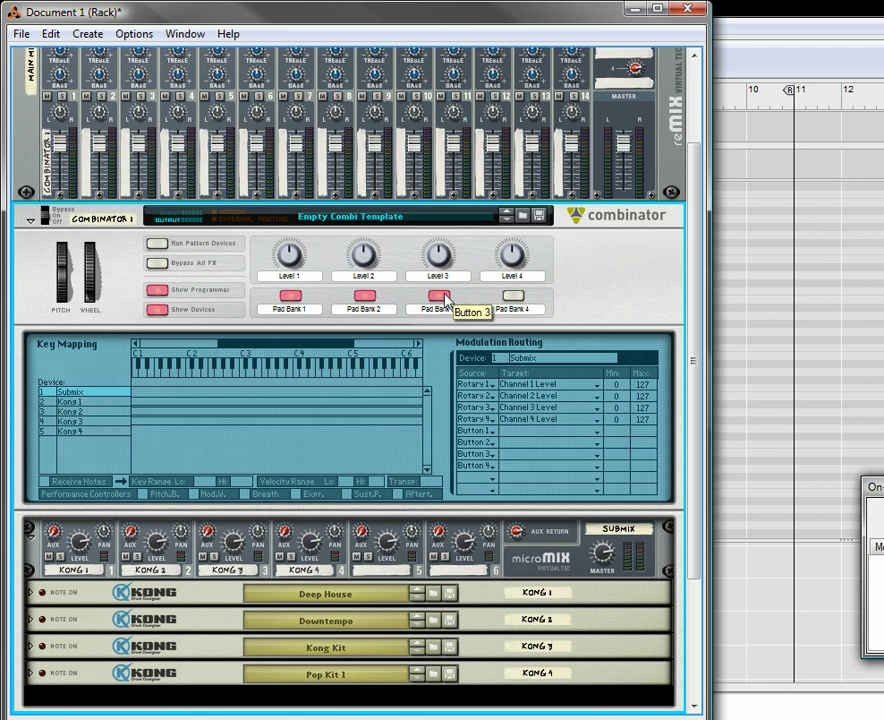
{"action": "left_click", "coordinate": [438, 296]}
{"action": "left_click", "coordinate": [364, 296]}
{"action": "left_click", "coordinate": [290, 298]}
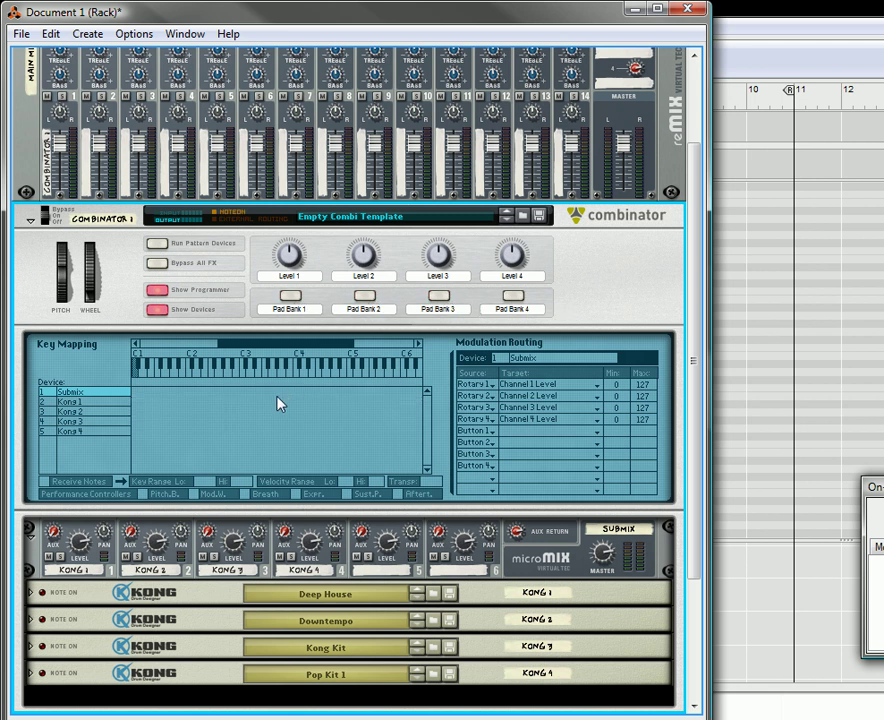
{"action": "left_click", "coordinate": [298, 296]}
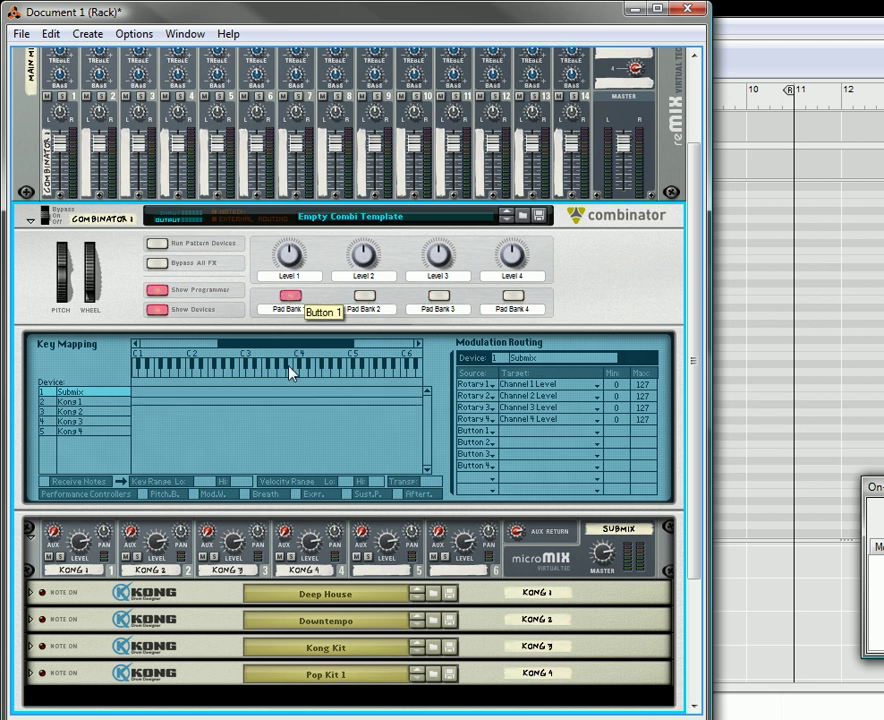
{"action": "left_click", "coordinate": [364, 296]}
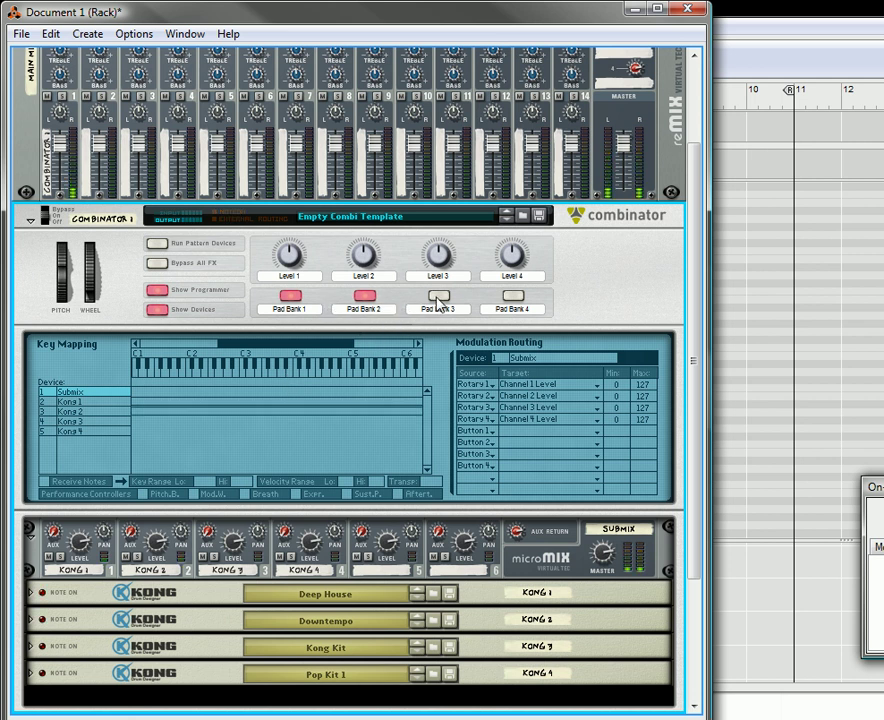
{"action": "left_click", "coordinate": [438, 296]}
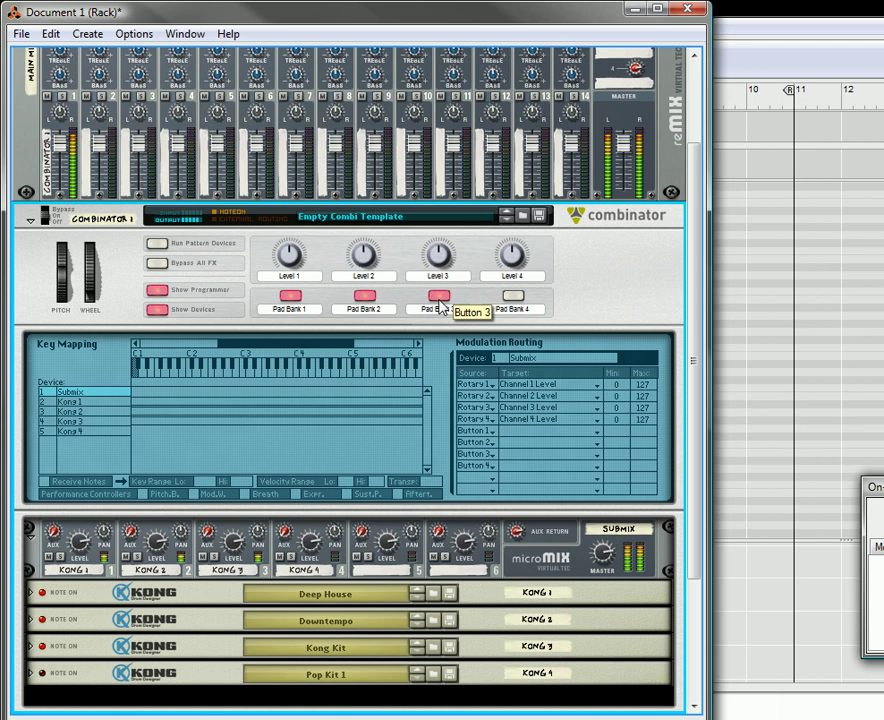
{"action": "left_click", "coordinate": [512, 297]}
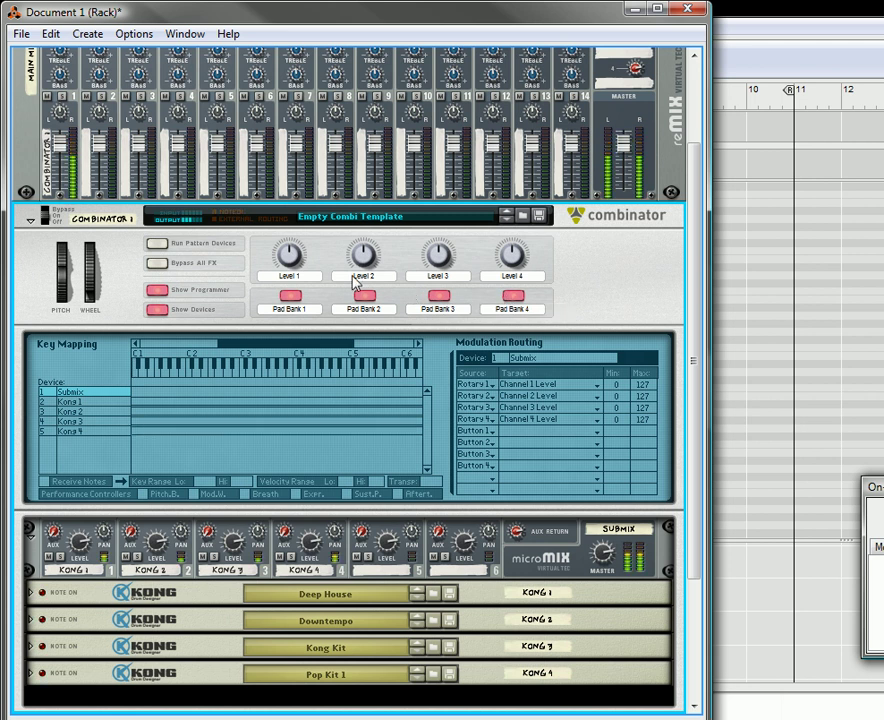
- Adjust the Level 1–4 knobs, Level 1 down to 39, leaving Pad Bank 1 off
{"action": "left_click_drag", "start_coordinate": [363, 254], "coordinate": [377, 285]}
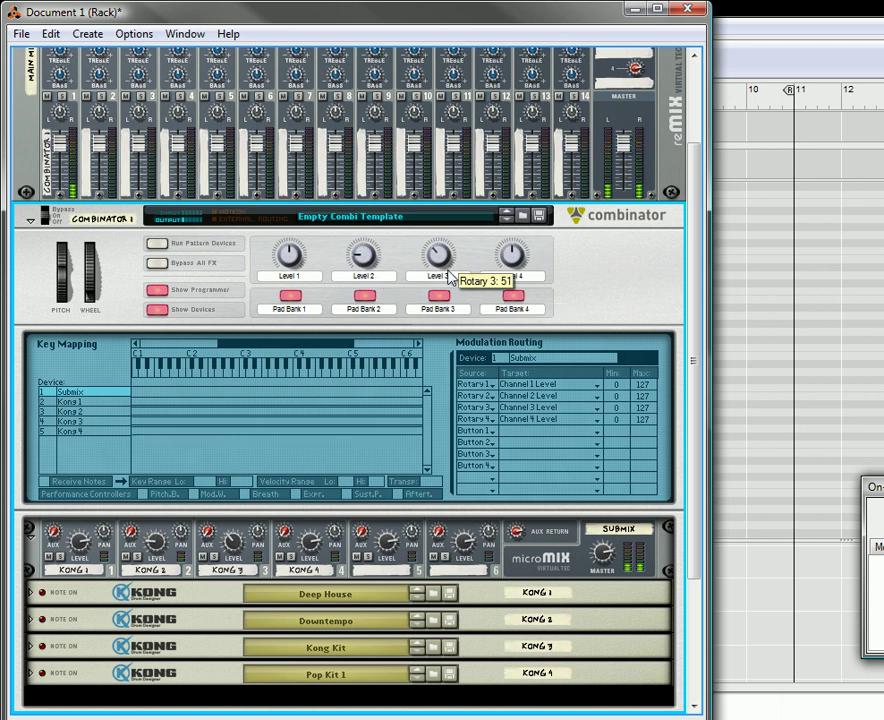
{"action": "mouse_move", "coordinate": [452, 280]}
{"action": "left_mouse_down"}
{"action": "mouse_move", "coordinate": [512, 282]}
{"action": "mouse_move", "coordinate": [518, 300]}
{"action": "mouse_move", "coordinate": [527, 259]}
{"action": "left_mouse_up"}
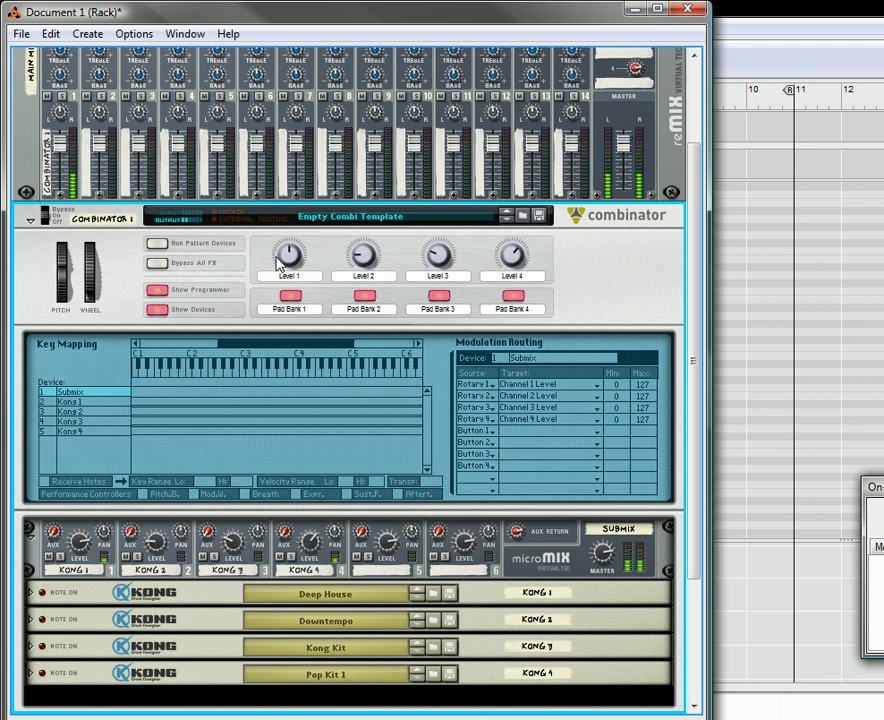
{"action": "left_click_drag", "start_coordinate": [280, 262], "coordinate": [298, 298]}
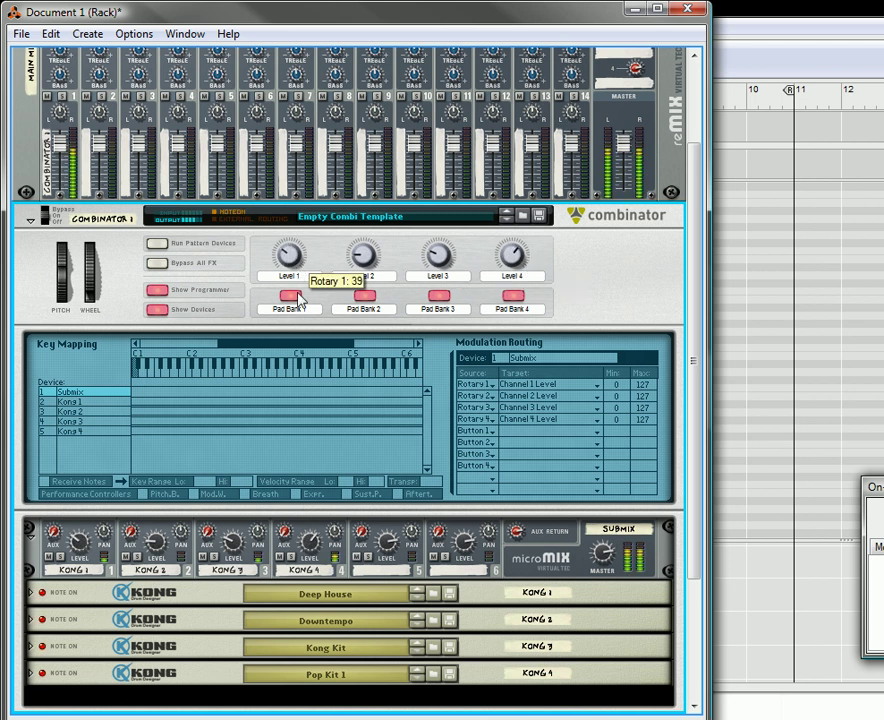
{"action": "left_click", "coordinate": [364, 296]}
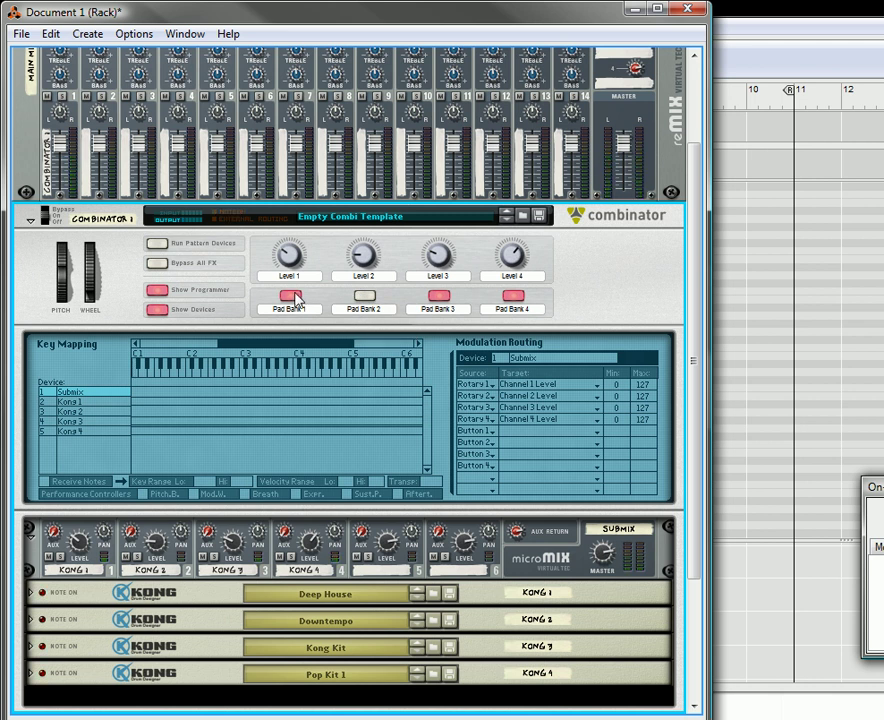
{"action": "left_click", "coordinate": [292, 296]}
{"action": "left_click", "coordinate": [362, 298]}
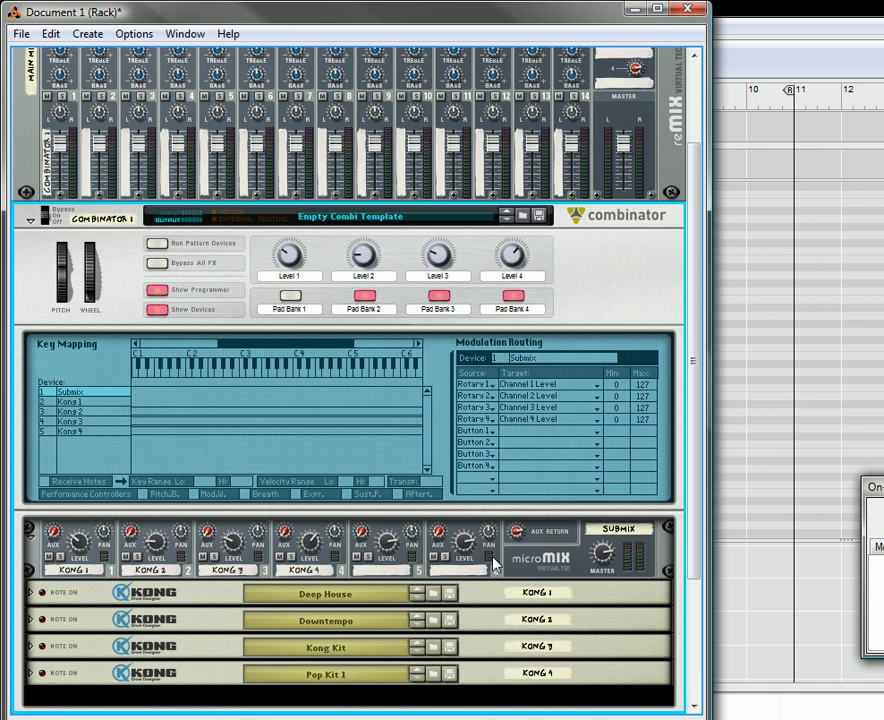
{"action": "scroll", "coordinate": [447, 463], "scroll_direction": "down", "scroll_amount": 3}
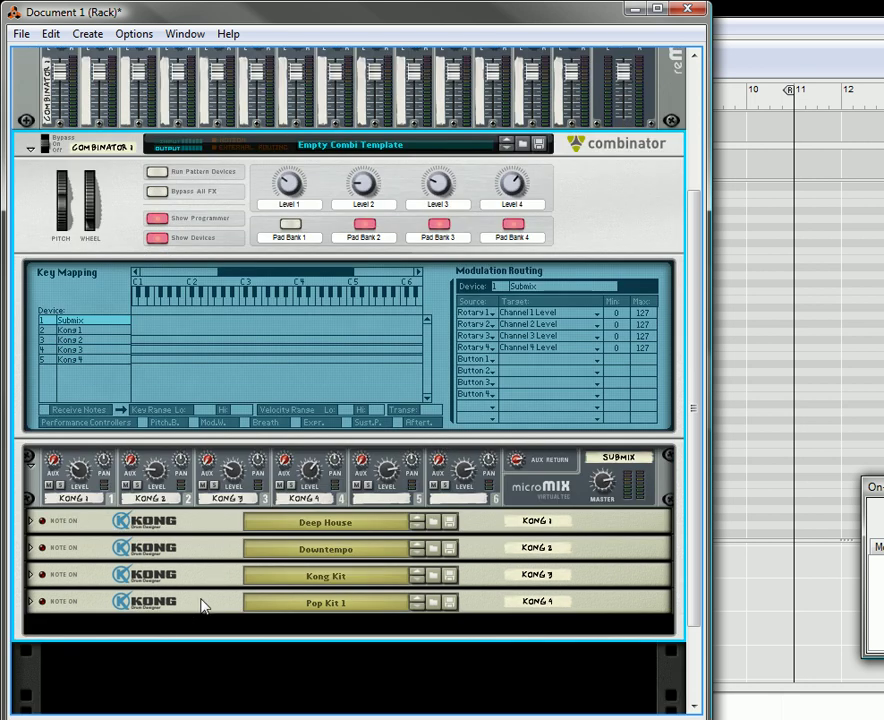